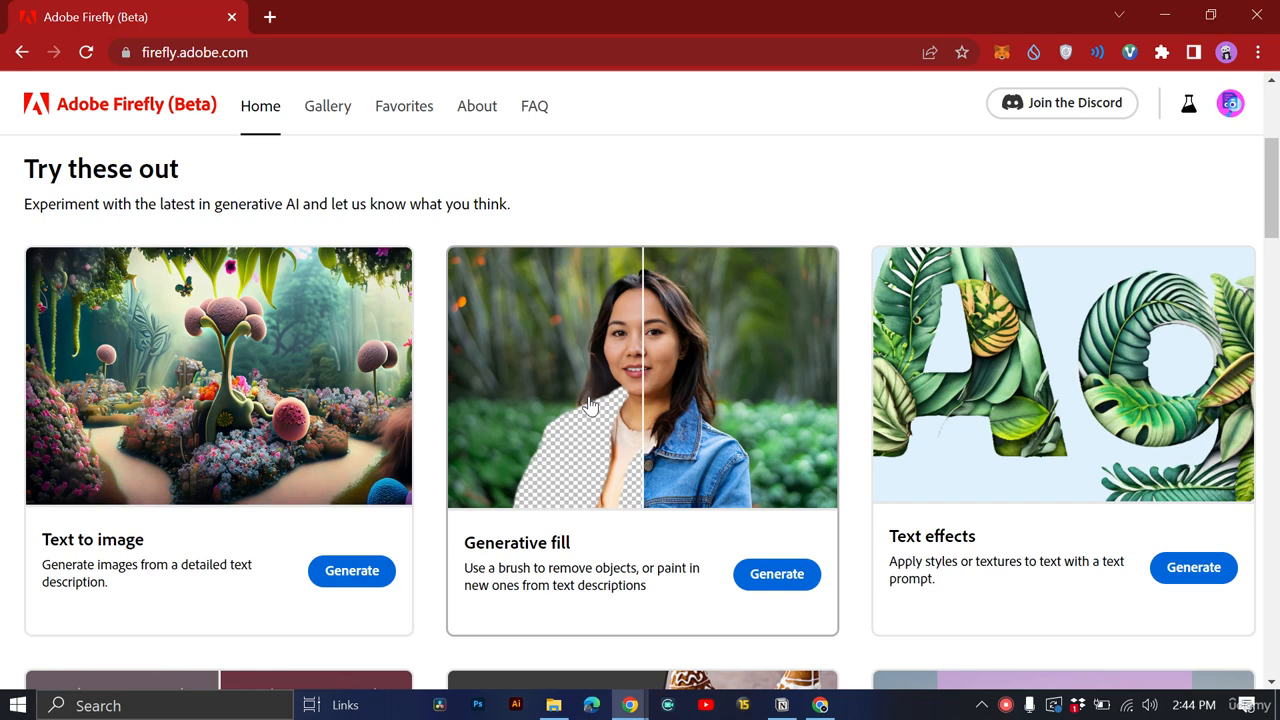
Step: Open Generative fill and load the sample image of the lighthouse on the rocky island
click(780, 574)
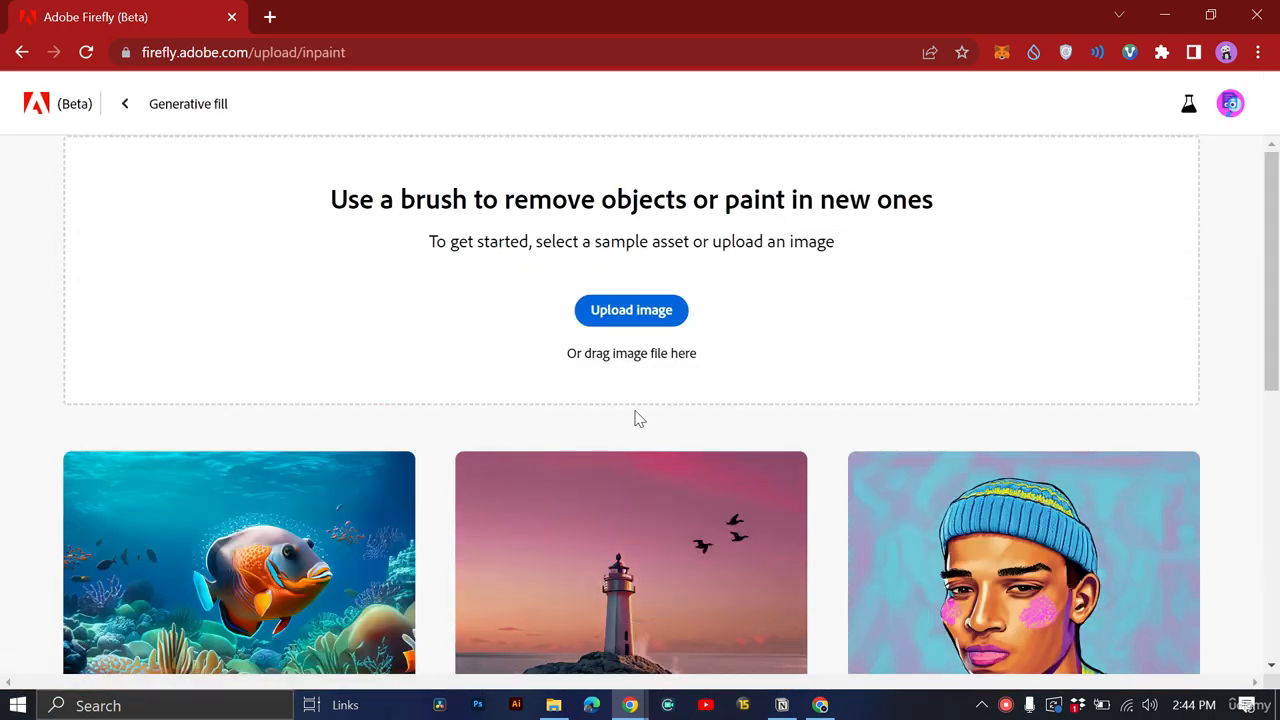
scroll(605, 314, down, 6)
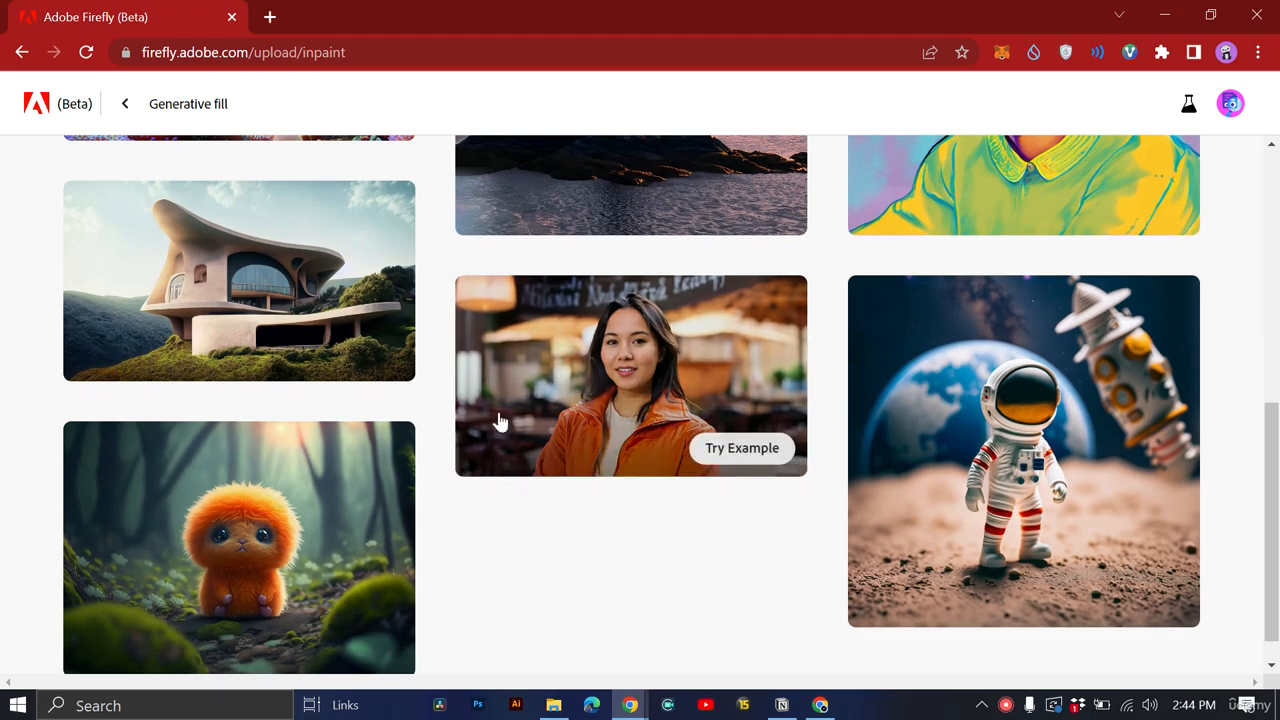
scroll(591, 423, down, 1)
scroll(576, 487, up, 4)
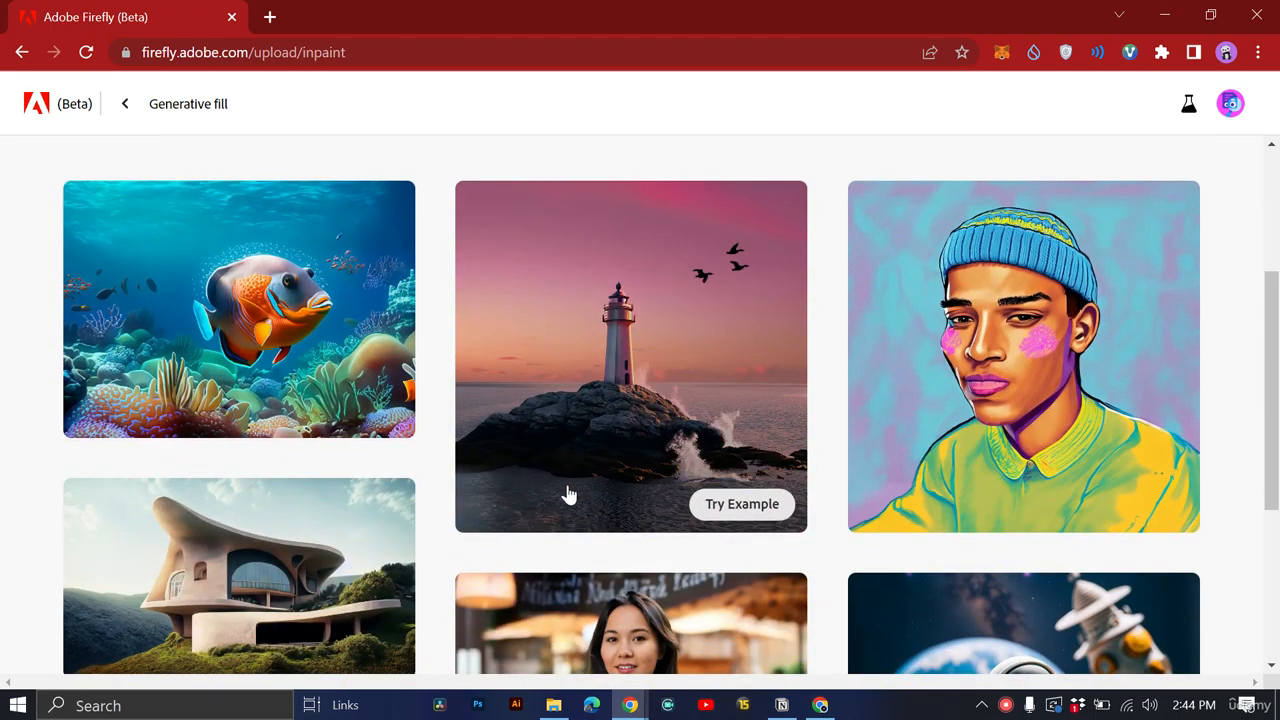
scroll(377, 470, down, 3)
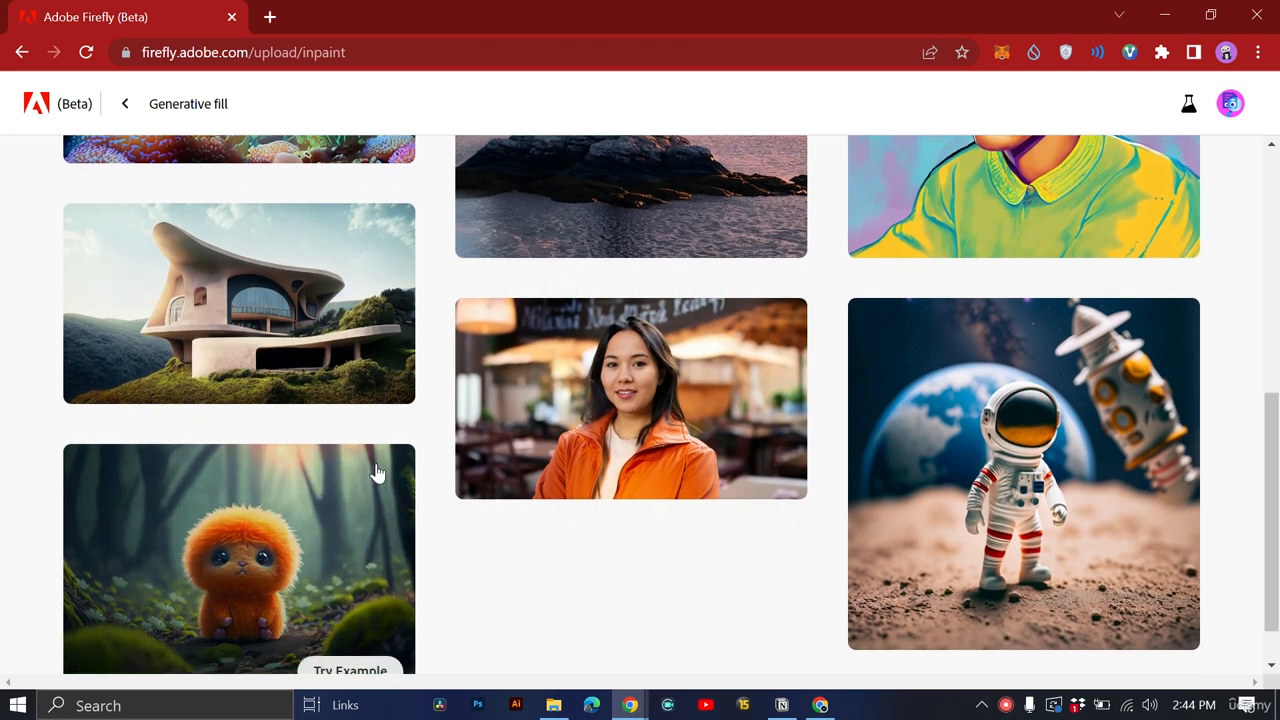
click(743, 172)
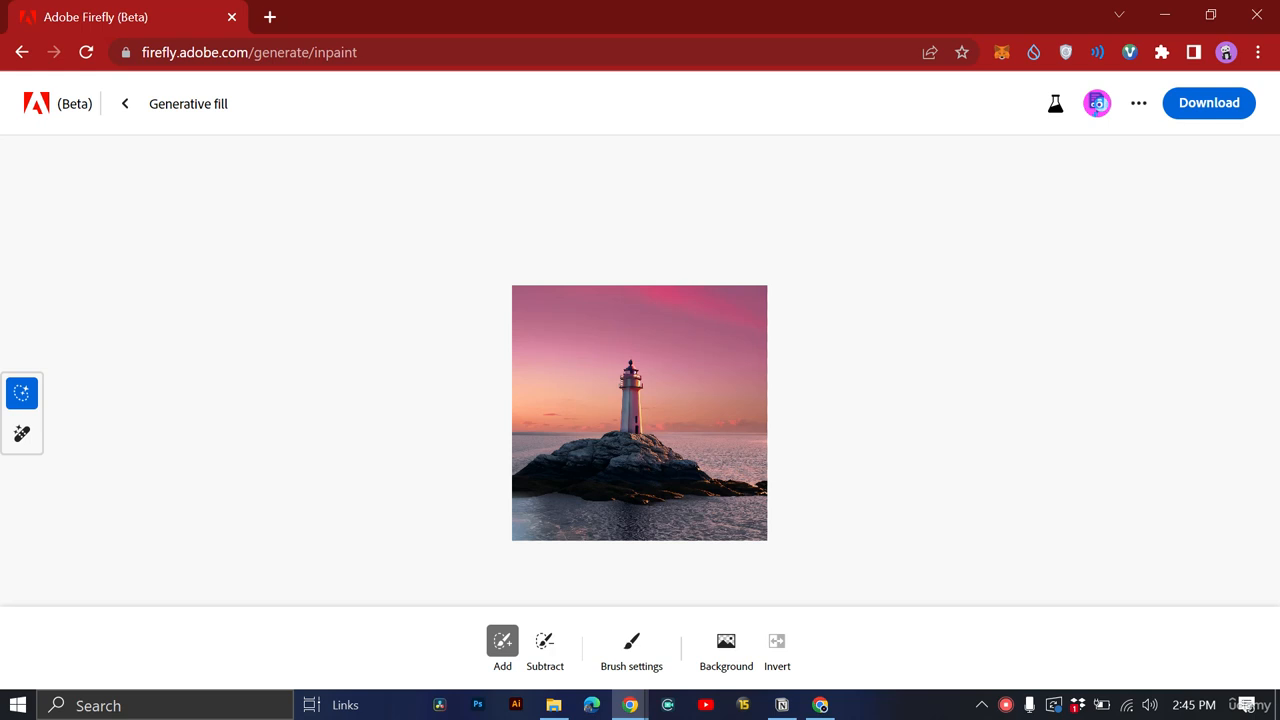
Step: Brush out the lighthouse and a patch of sky above it as the area to fill
click(541, 645)
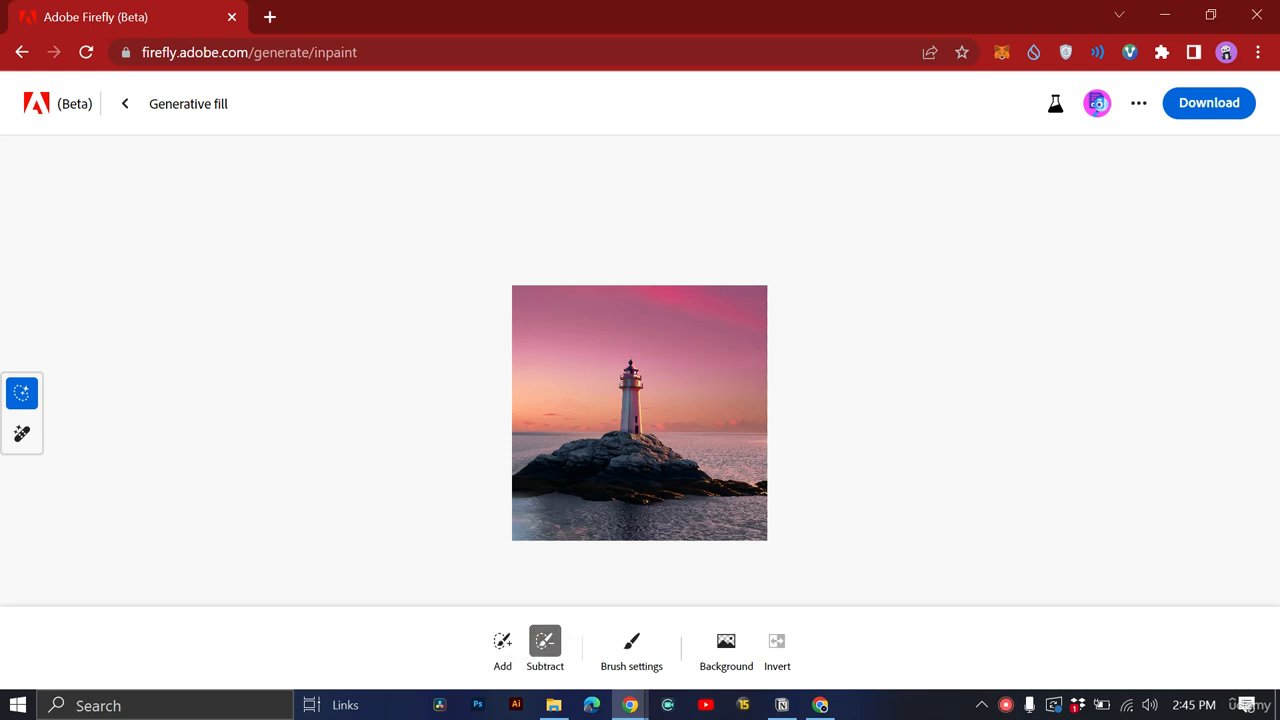
click(502, 641)
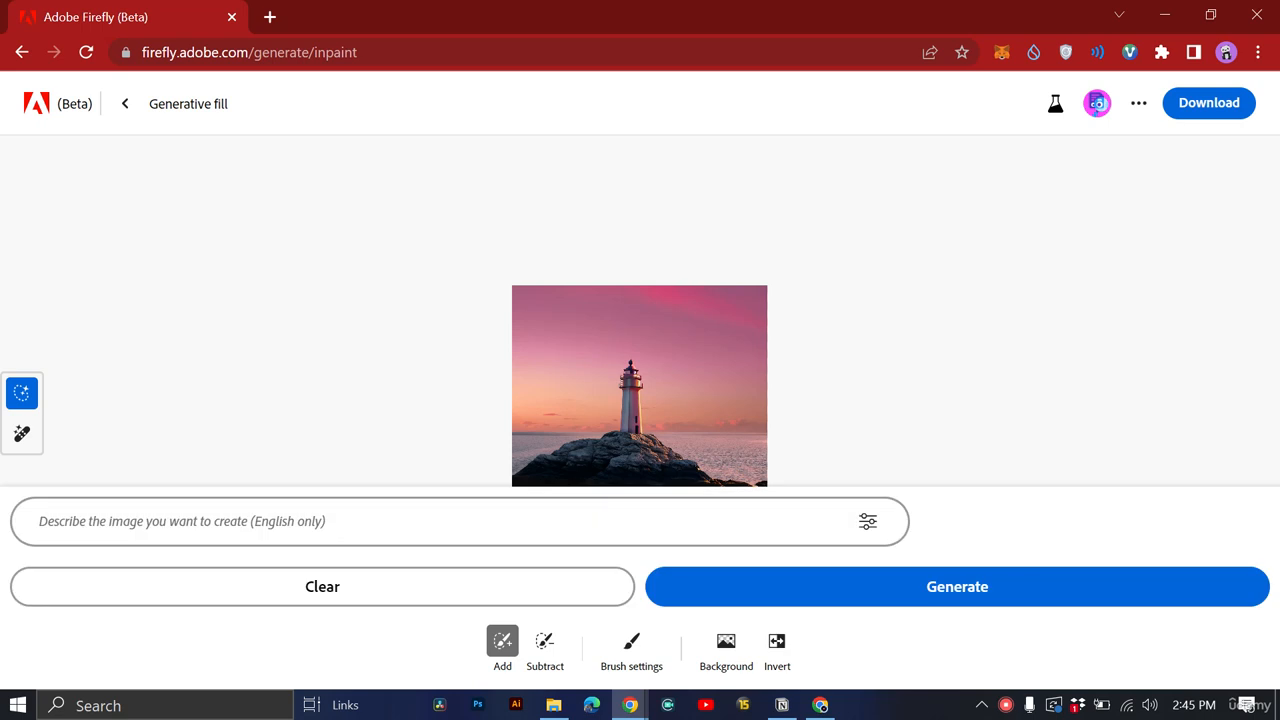
mouse_move(685, 335)
mouse_down()
mouse_move(612, 405)
mouse_move(625, 420)
mouse_up()
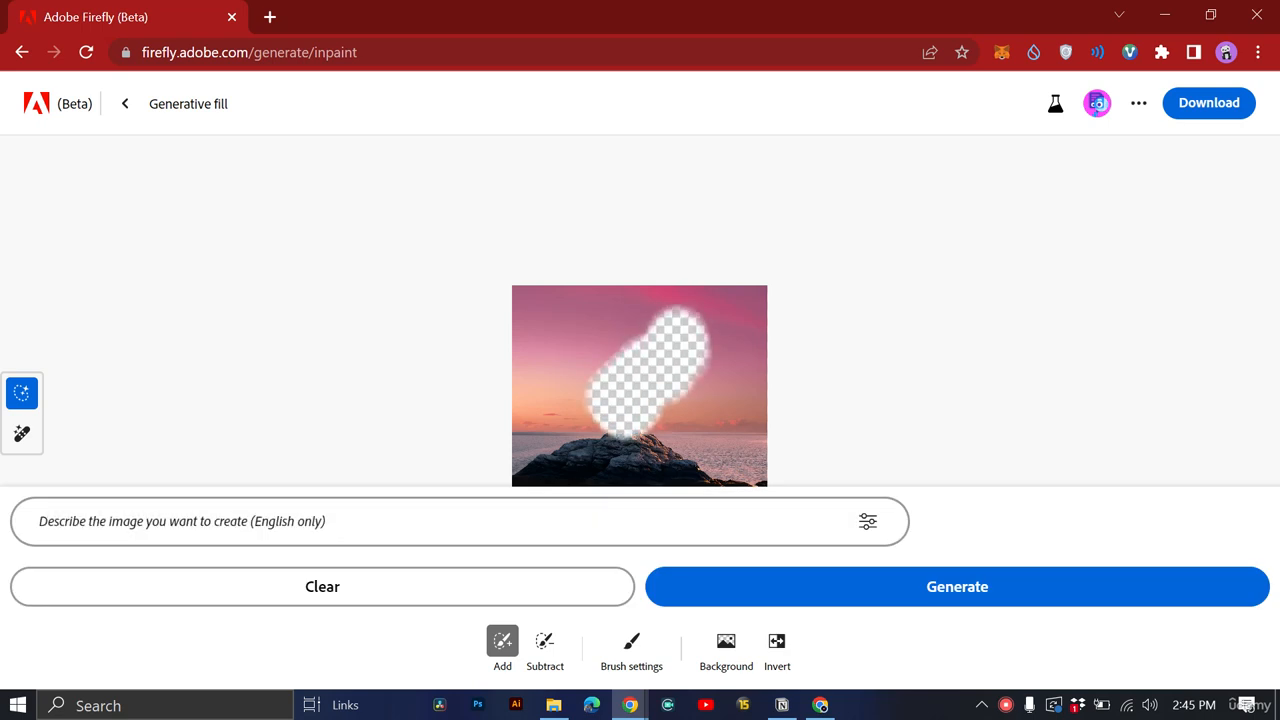
Step: Generate a fill for the erased area with the prompt "add a mansion in the photo"
click(553, 521)
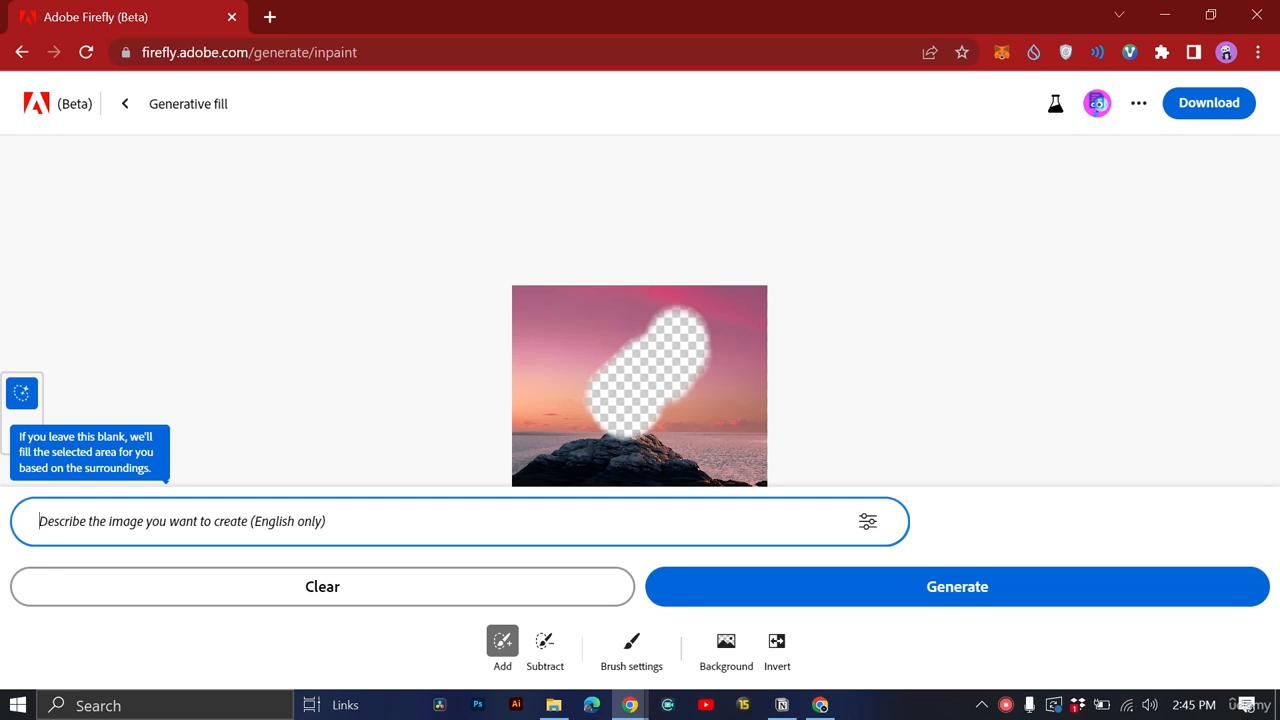
text(add a mensi)
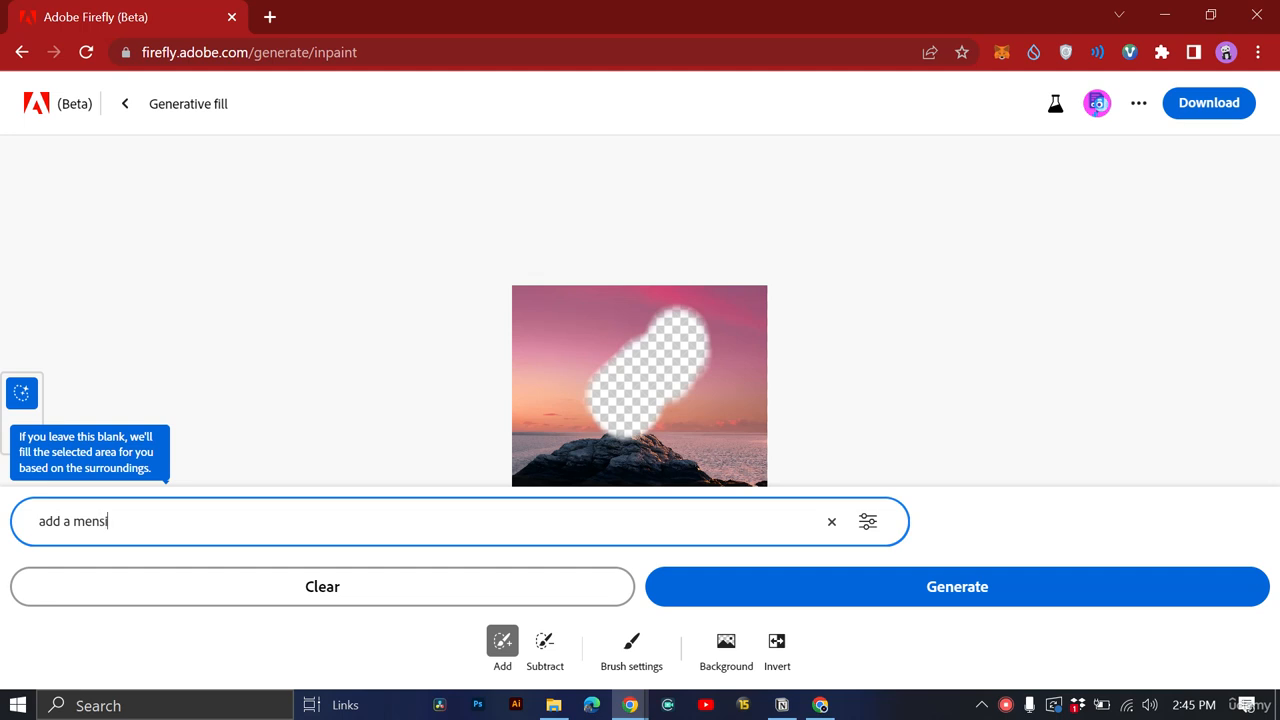
text(on in the photo)
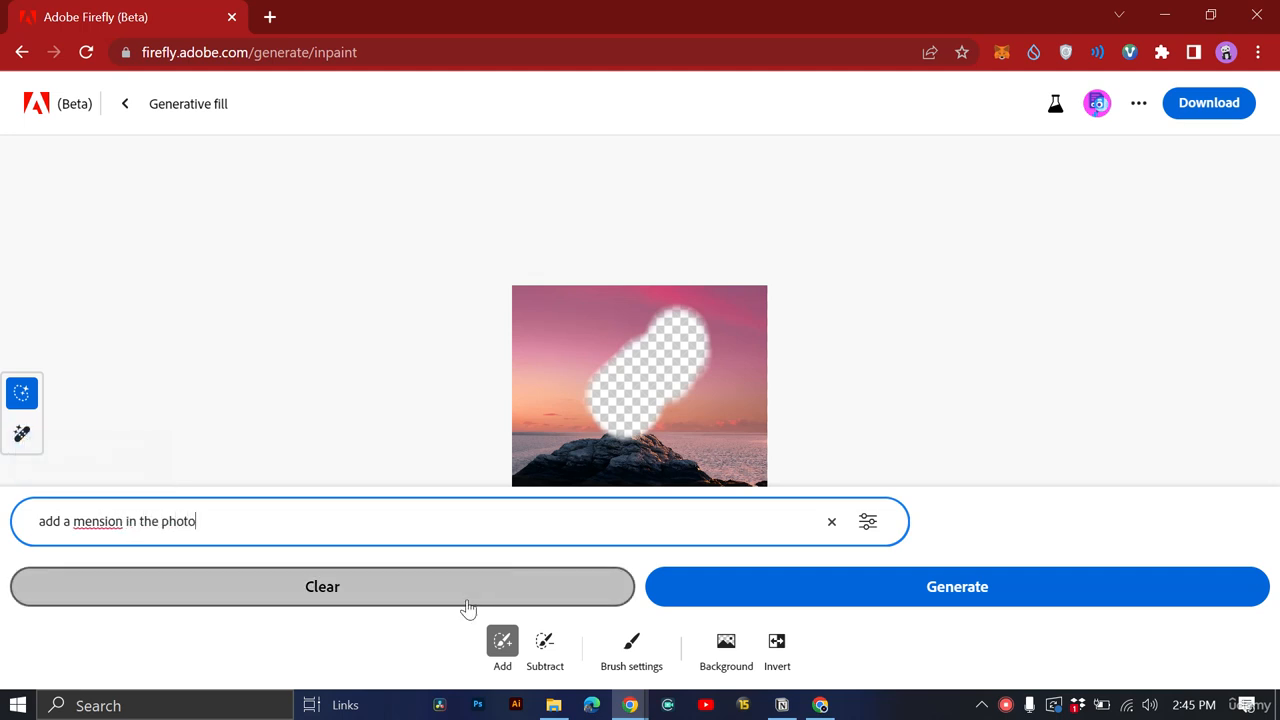
right_click(100, 522)
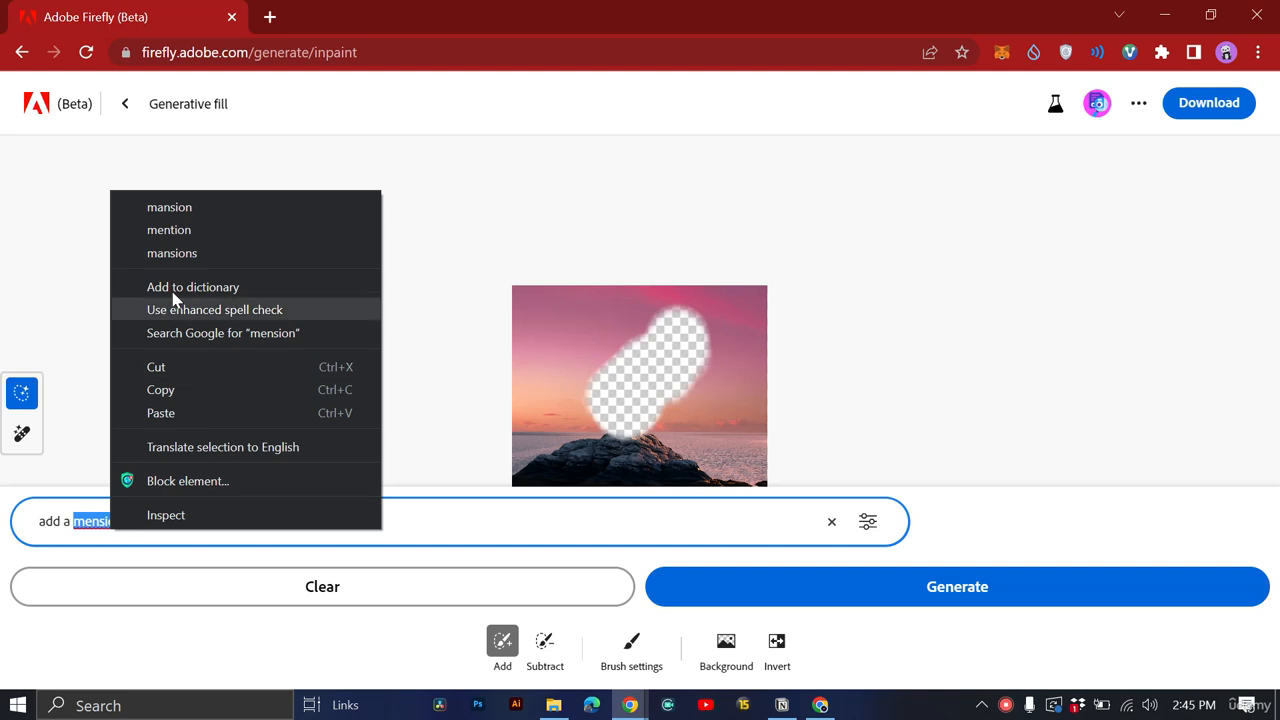
click(166, 207)
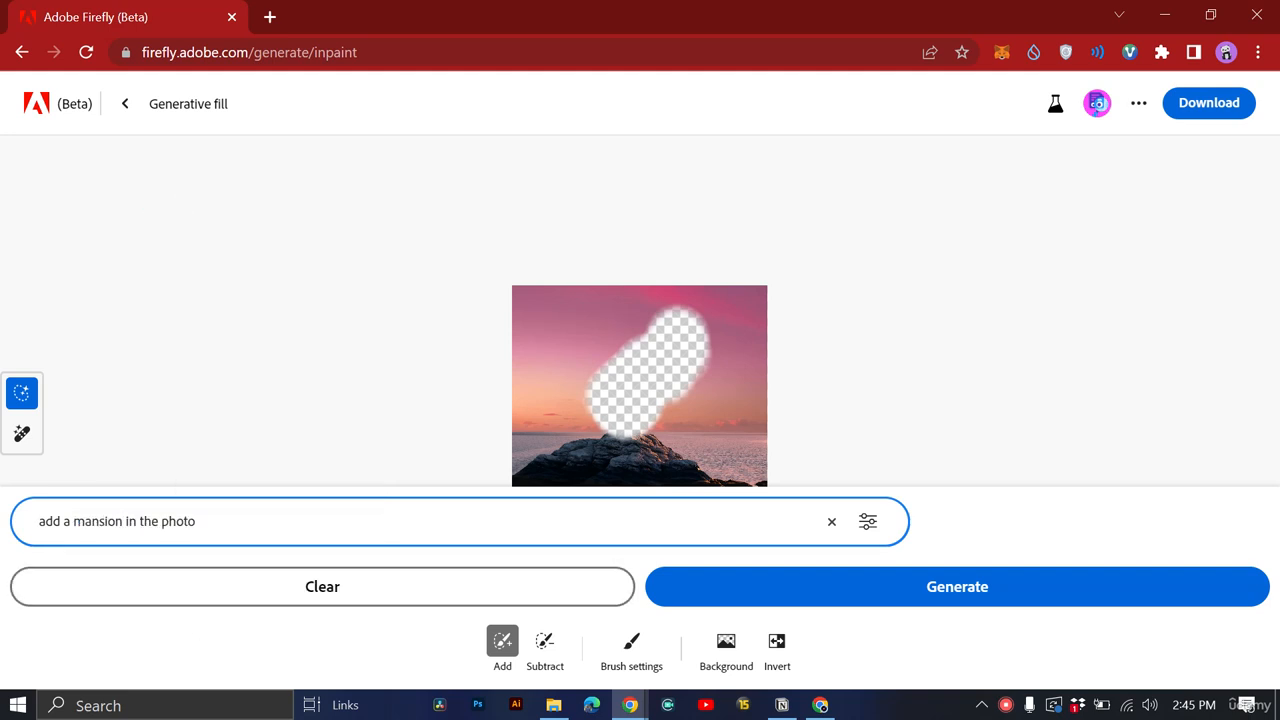
click(211, 510)
double_click(100, 522)
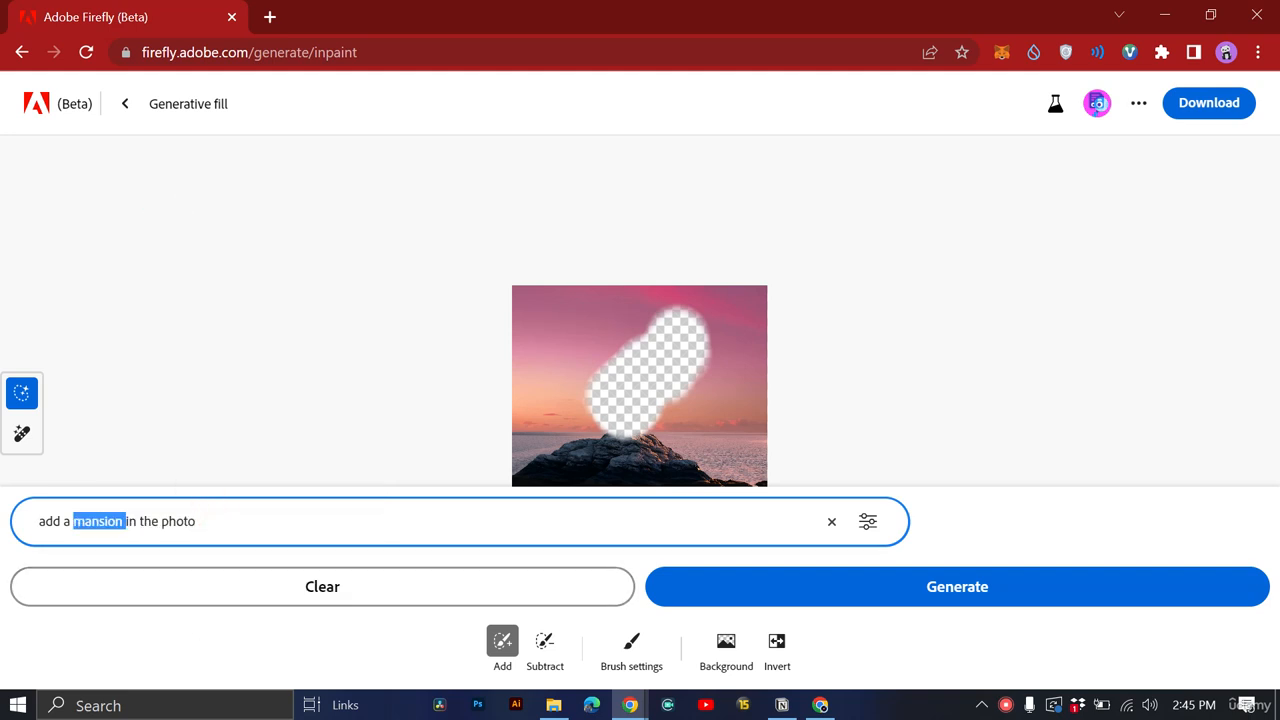
click(224, 521)
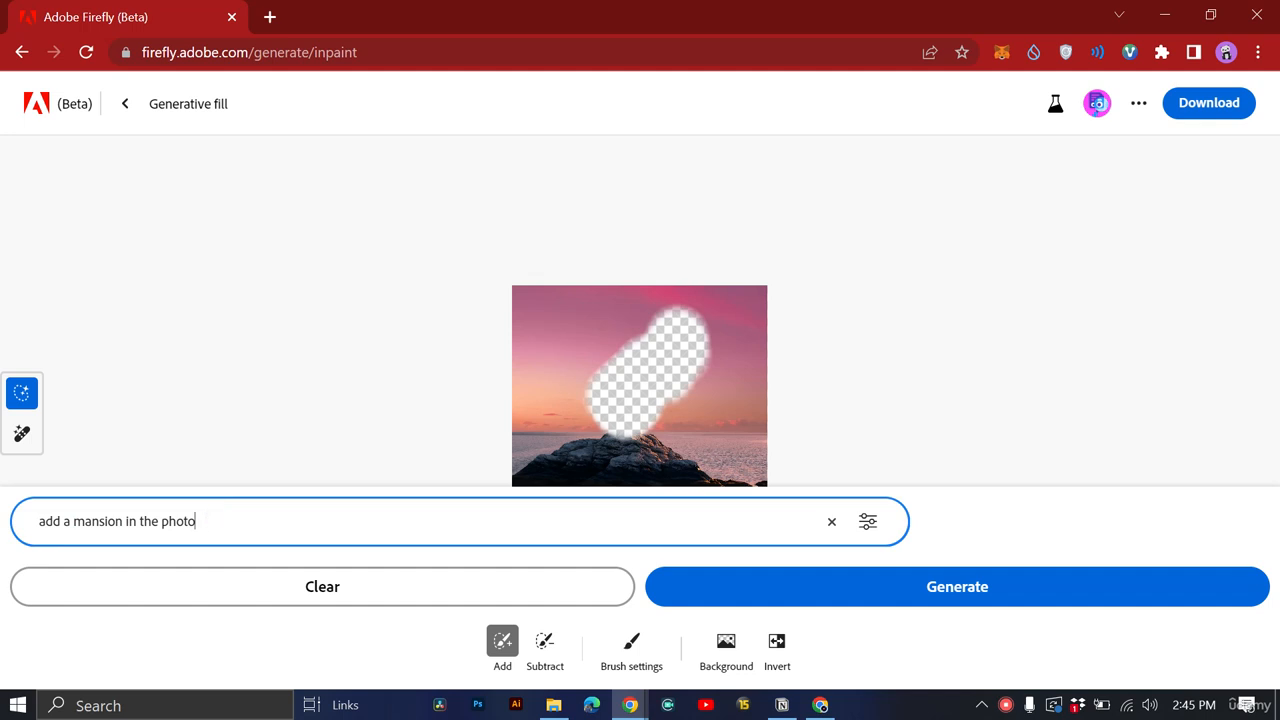
click(856, 590)
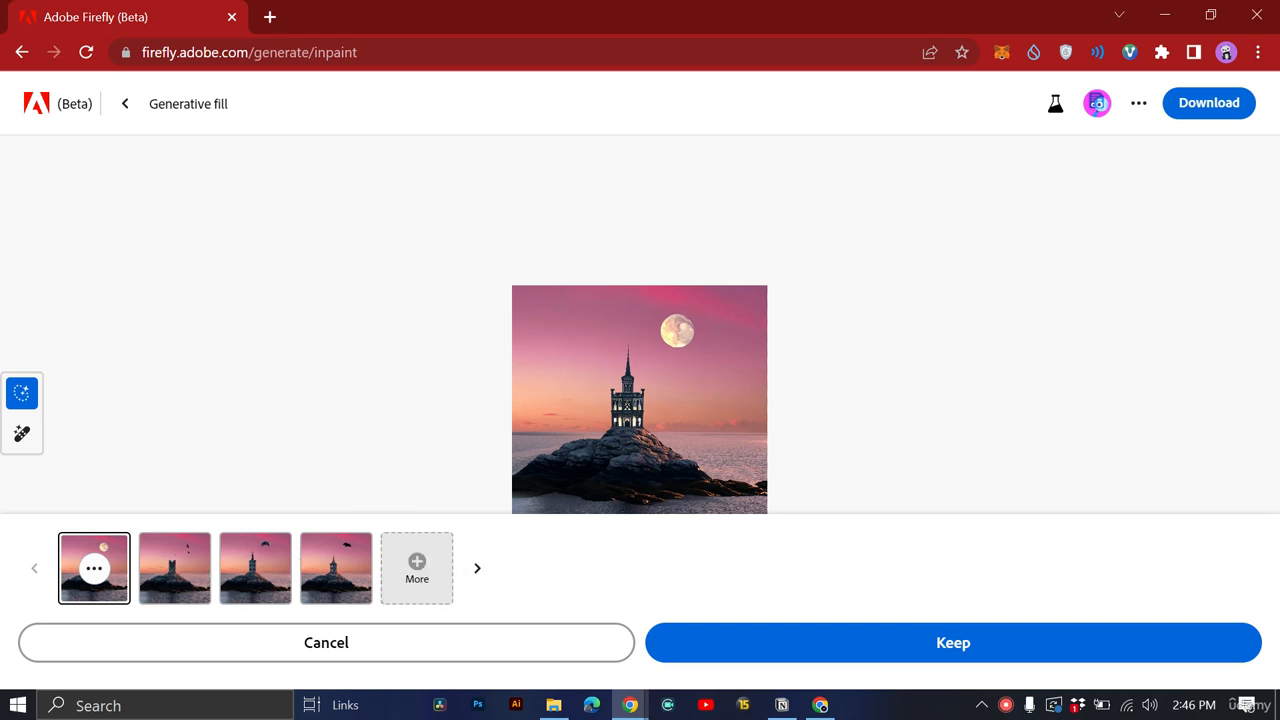
Step: Preview the four generated mansion variations on the image and compare them
click(188, 571)
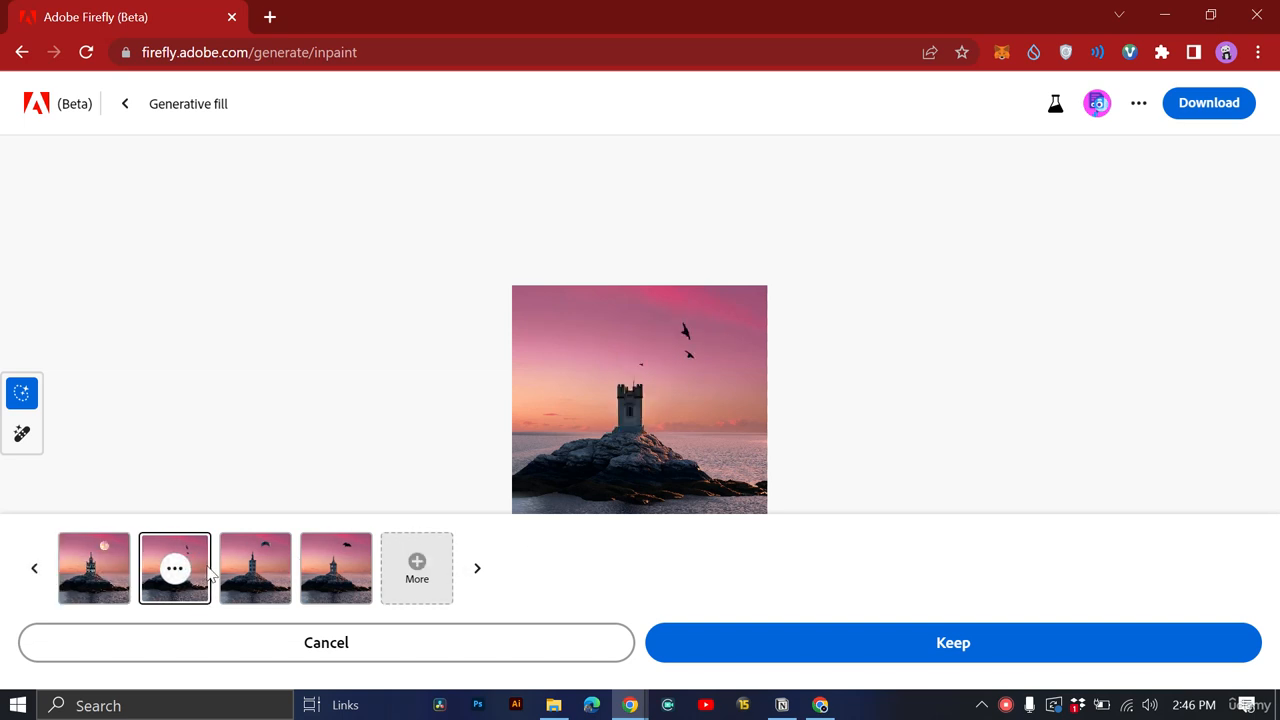
click(247, 576)
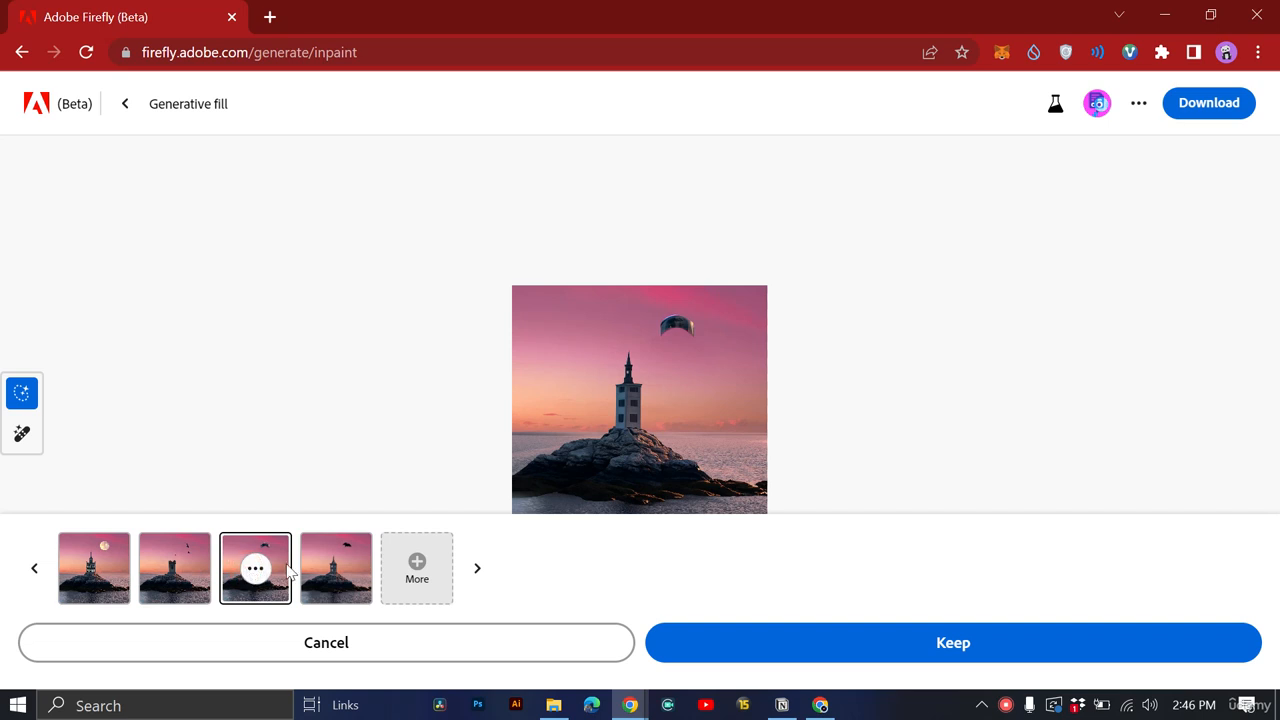
click(323, 570)
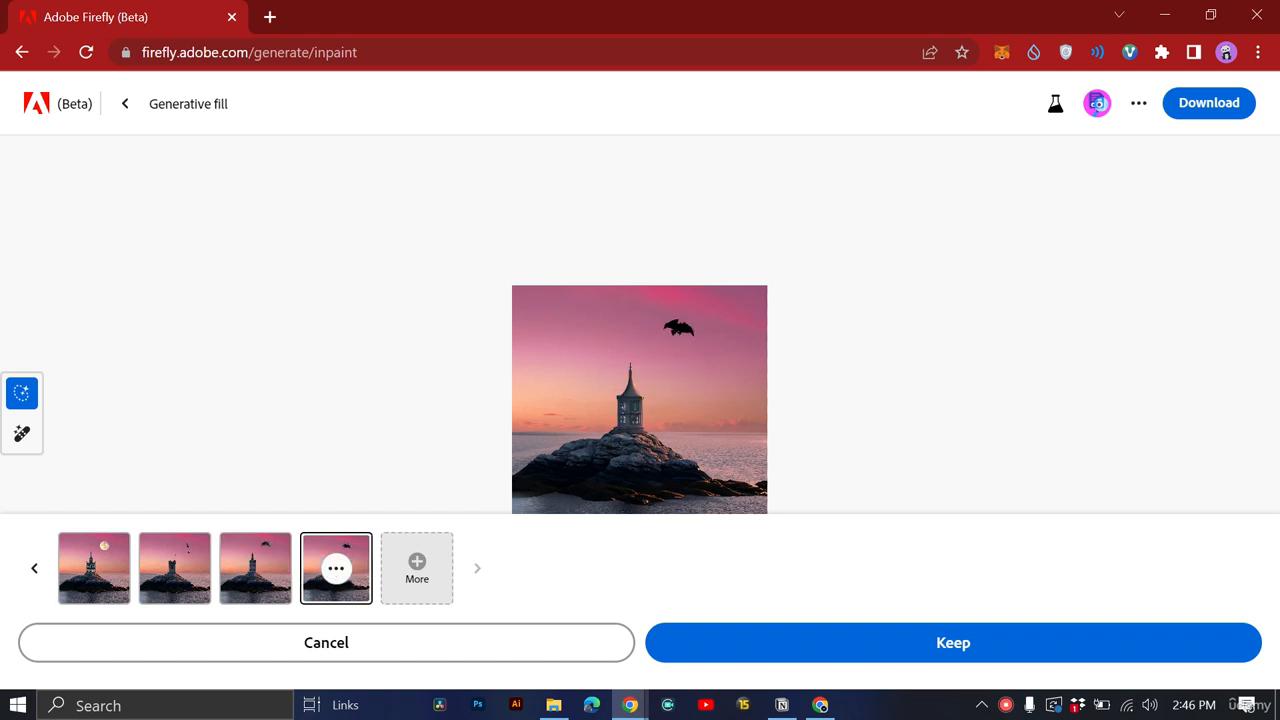
click(240, 574)
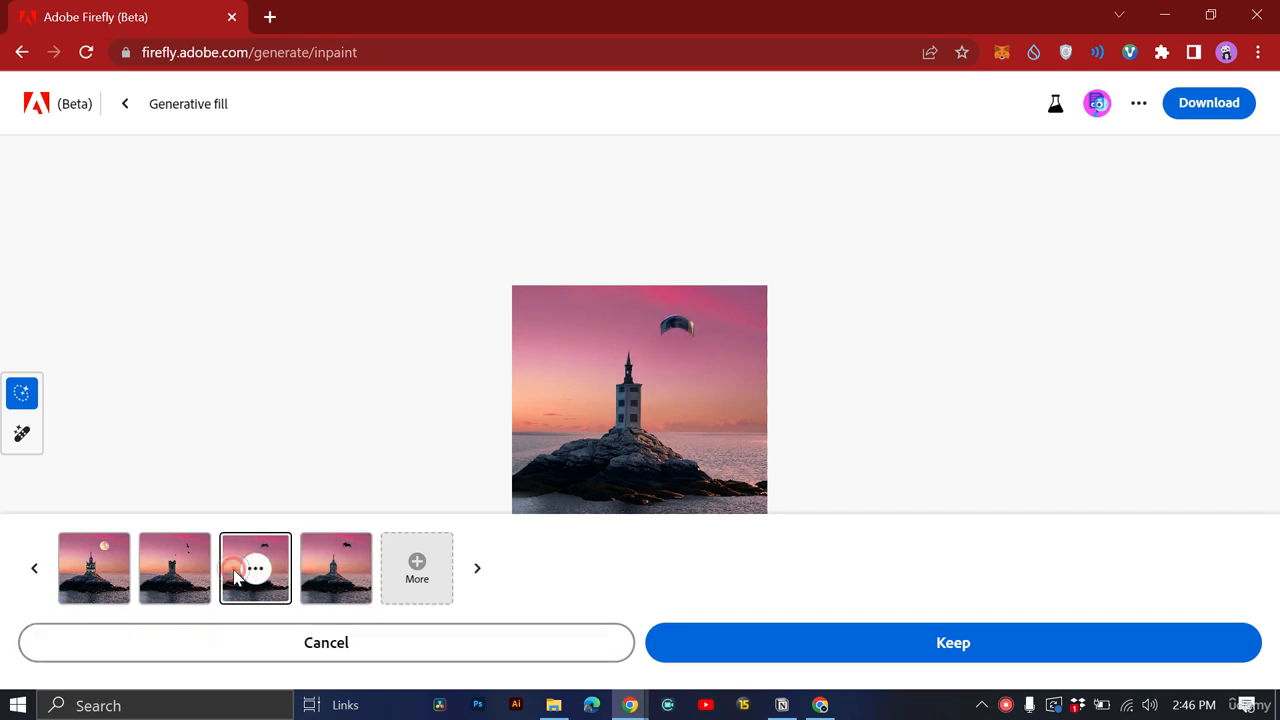
click(173, 571)
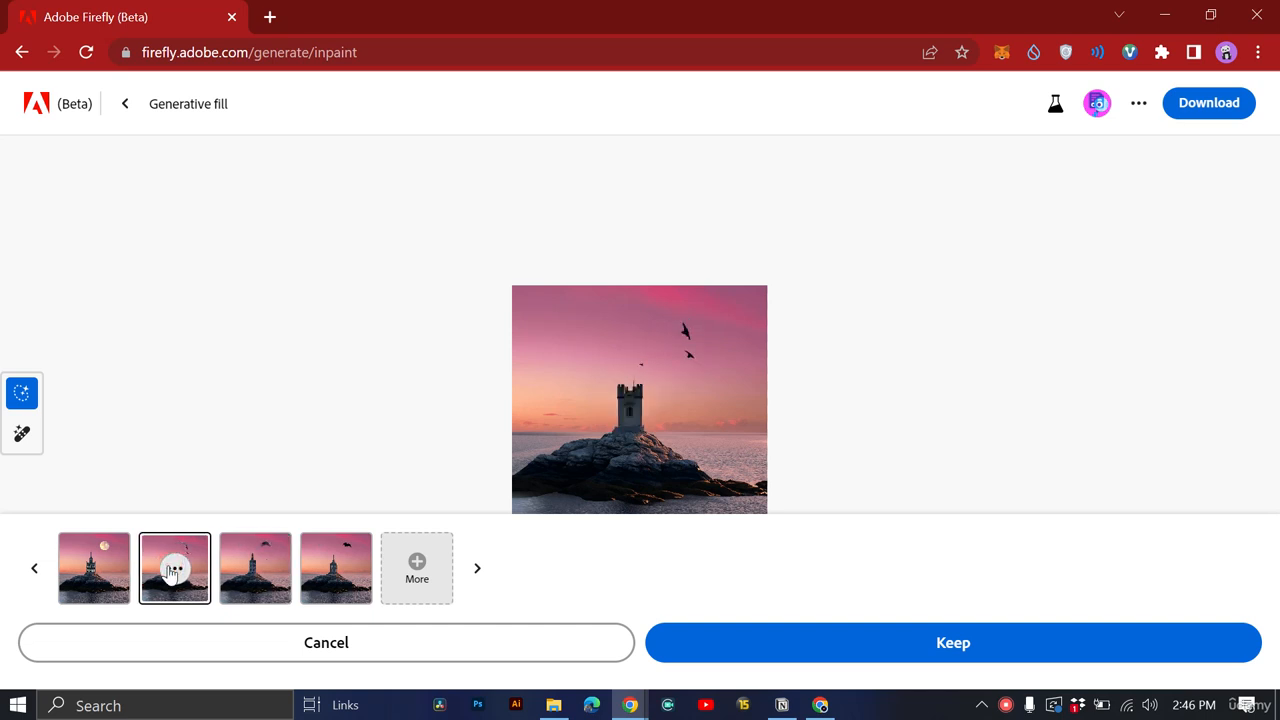
click(118, 574)
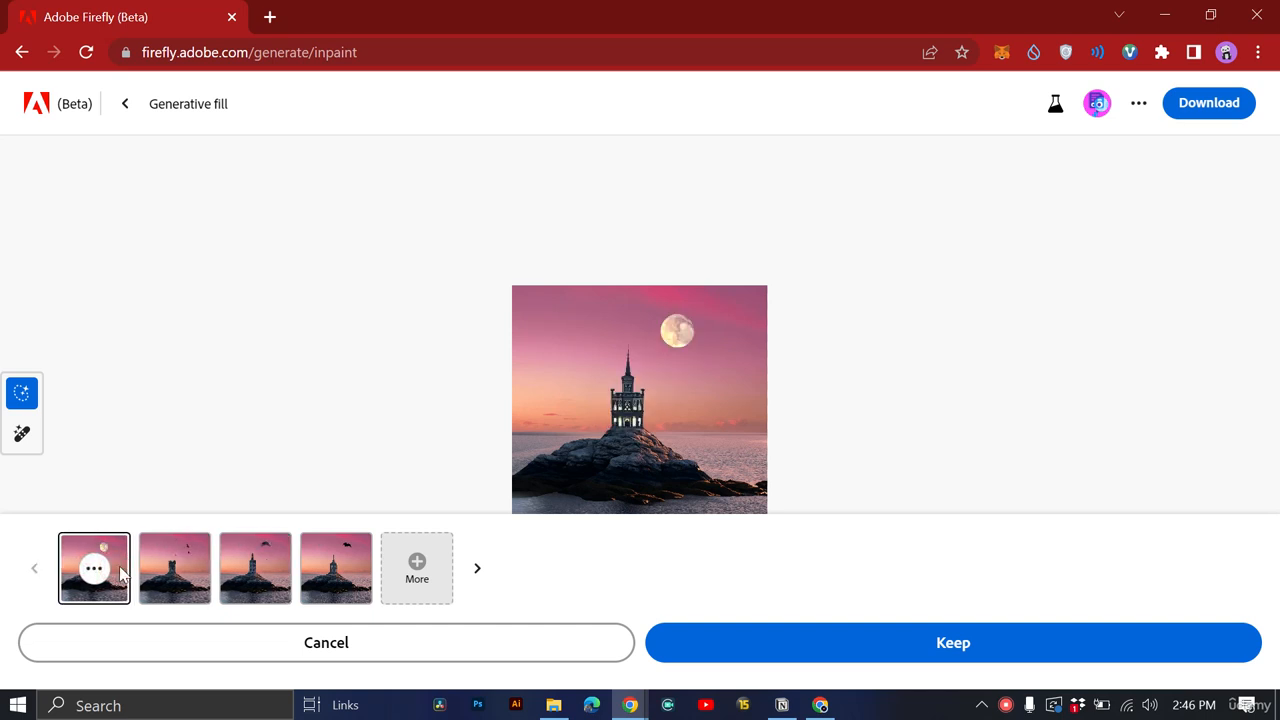
click(245, 580)
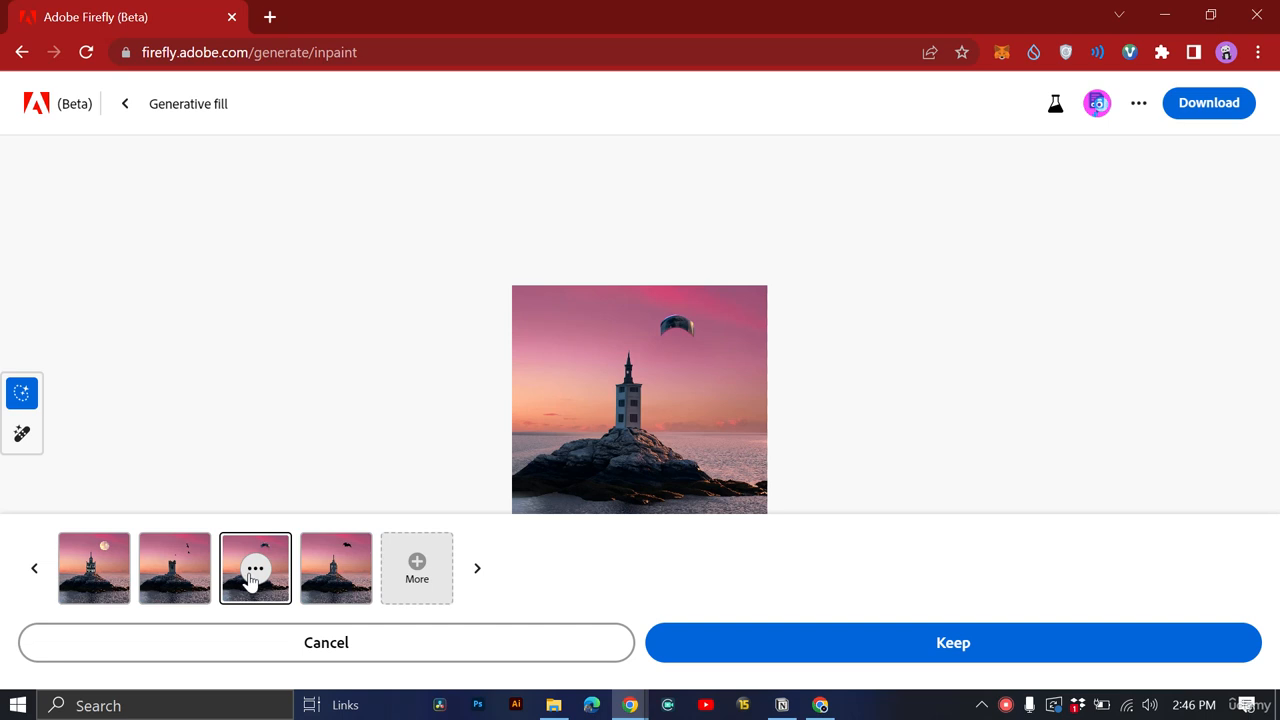
Step: Keep the second variation, with the battlemented tower and flying birds, and download the finished image
click(175, 580)
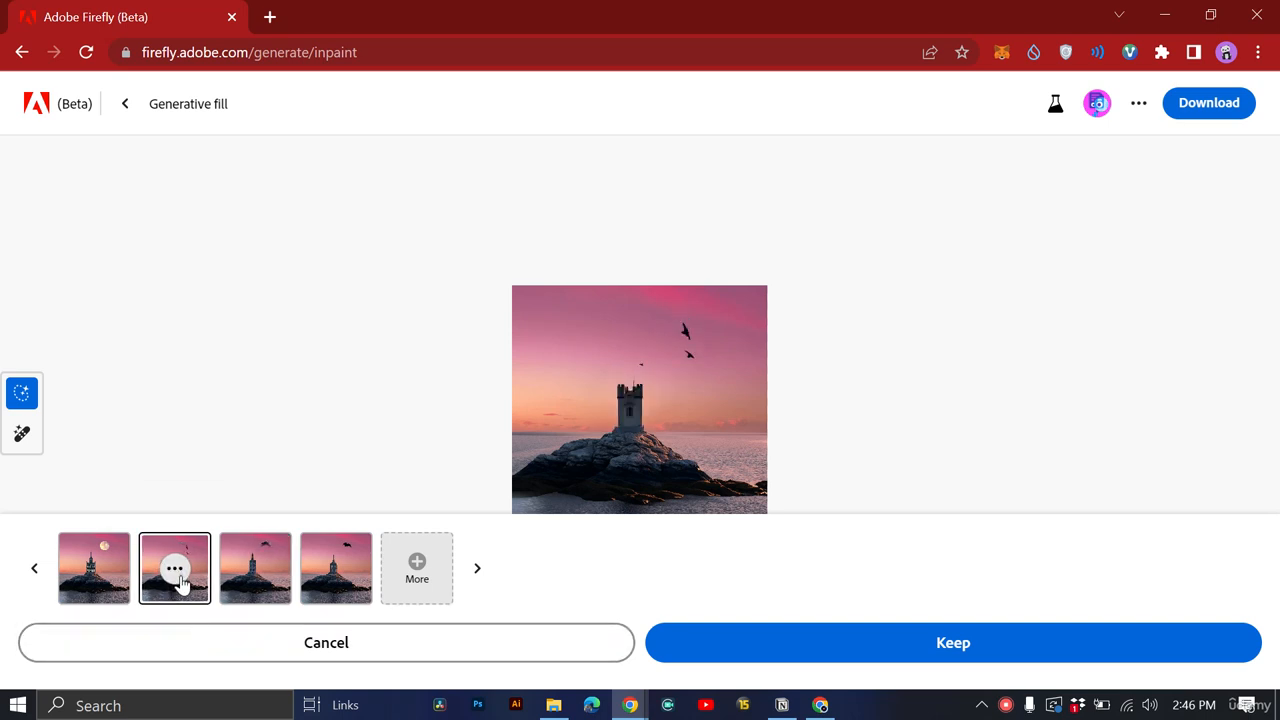
click(177, 578)
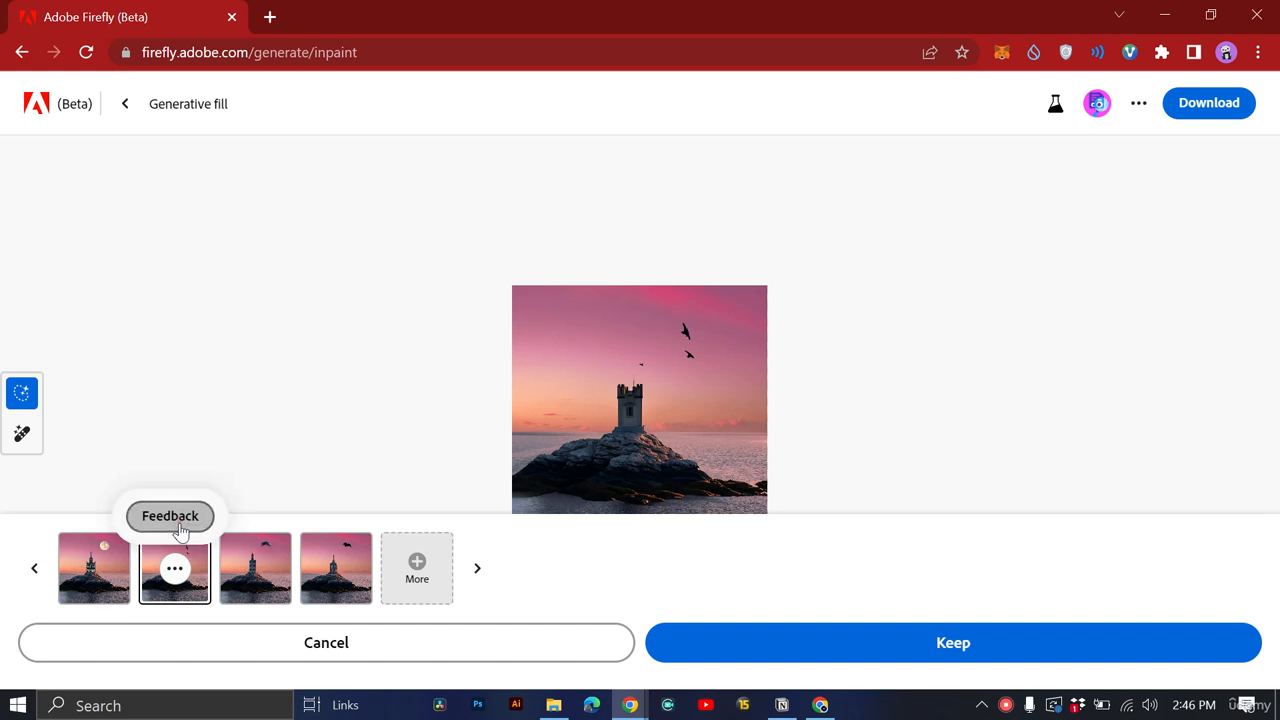
scroll(720, 380, down, 2)
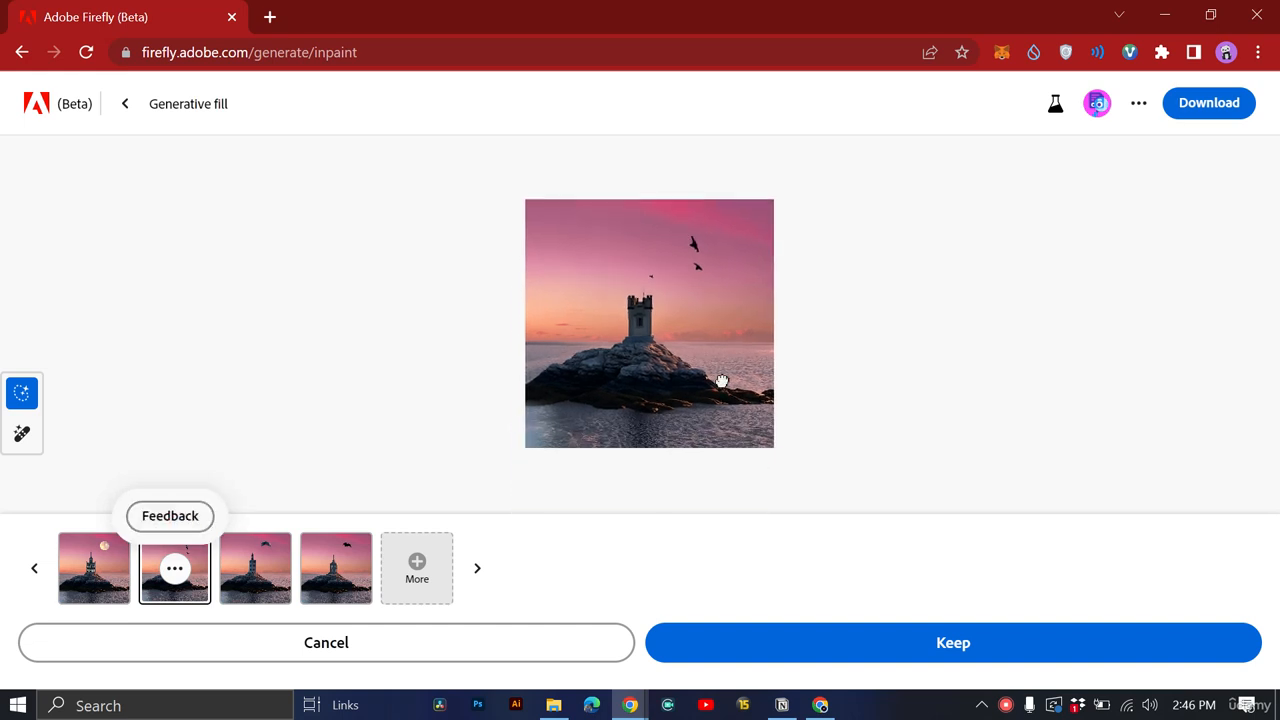
click(1035, 646)
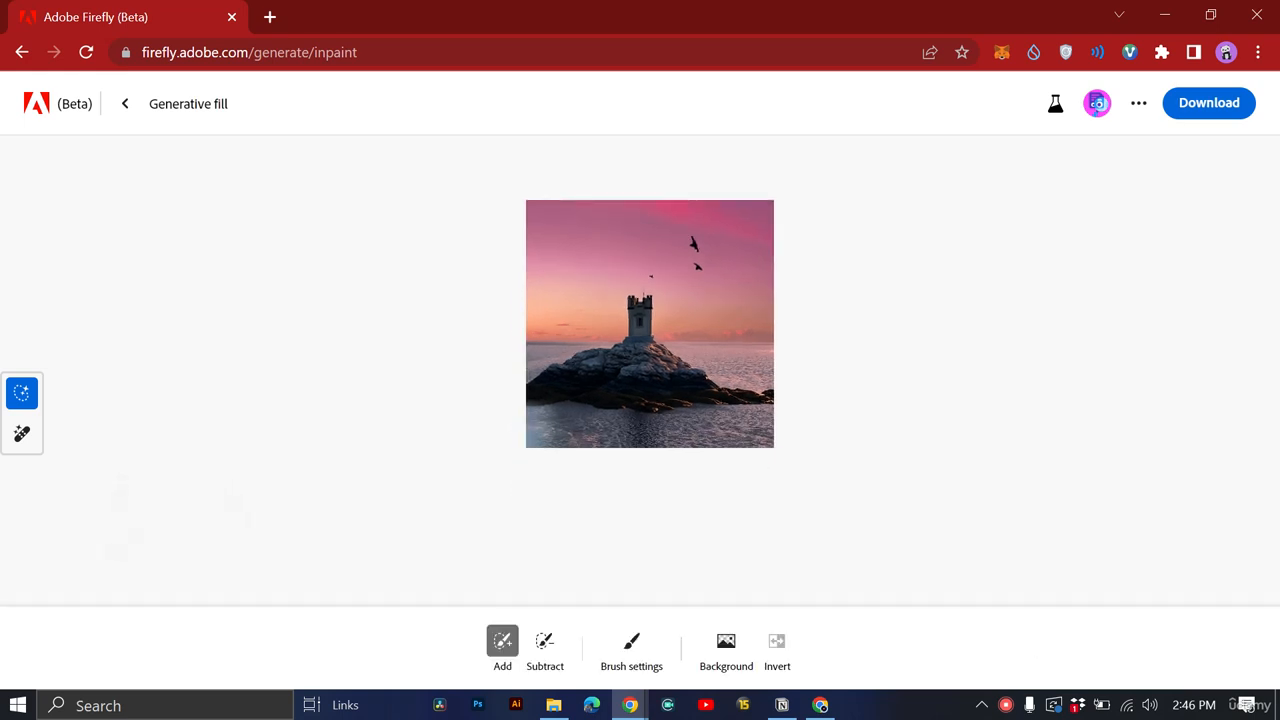
click(1230, 106)
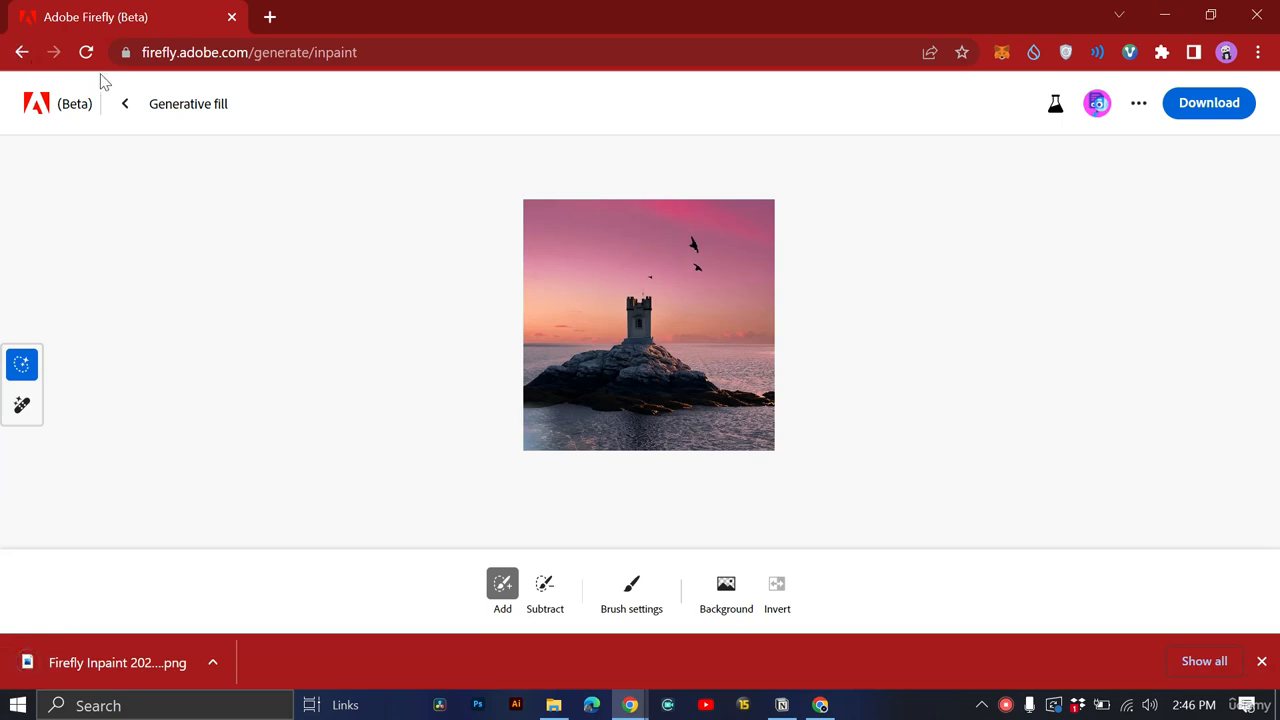
Step: Return to the sample gallery, browse the example images and open the underwater fish example for Generative fill
click(122, 106)
scroll(477, 466, down, 3)
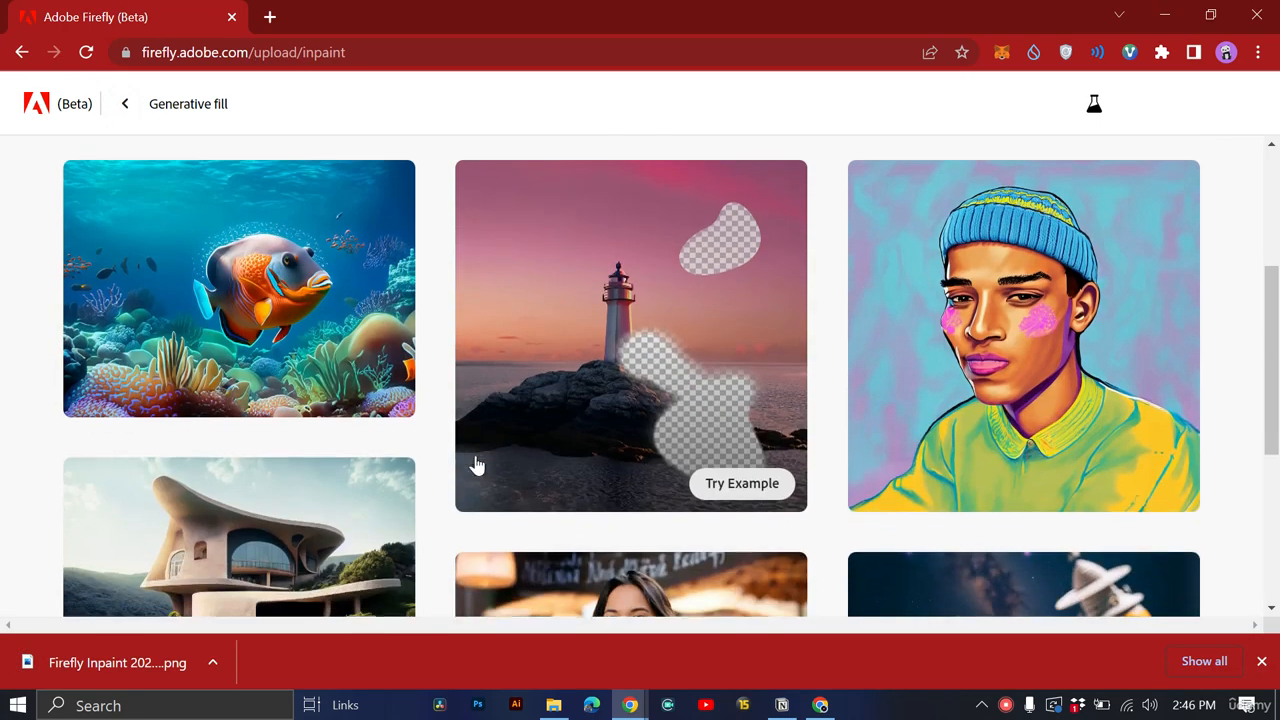
scroll(917, 451, down, 2)
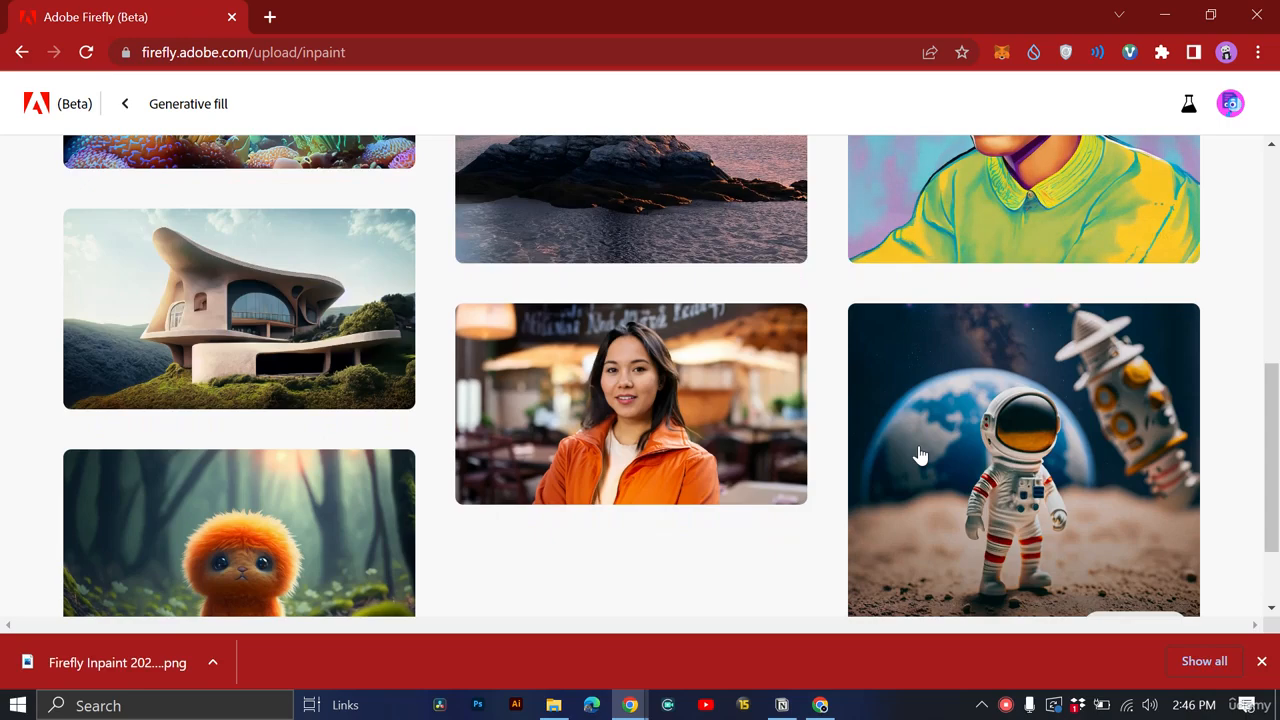
mouse_move(653, 429)
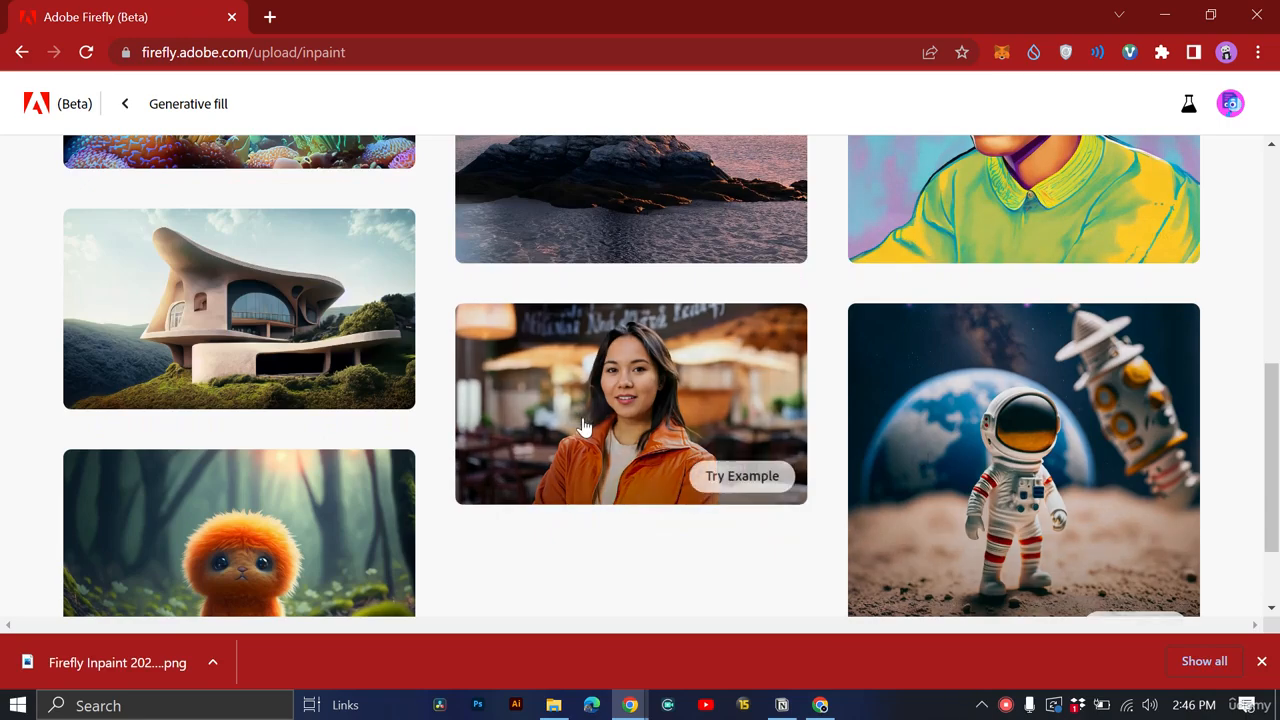
scroll(612, 459, up, 6)
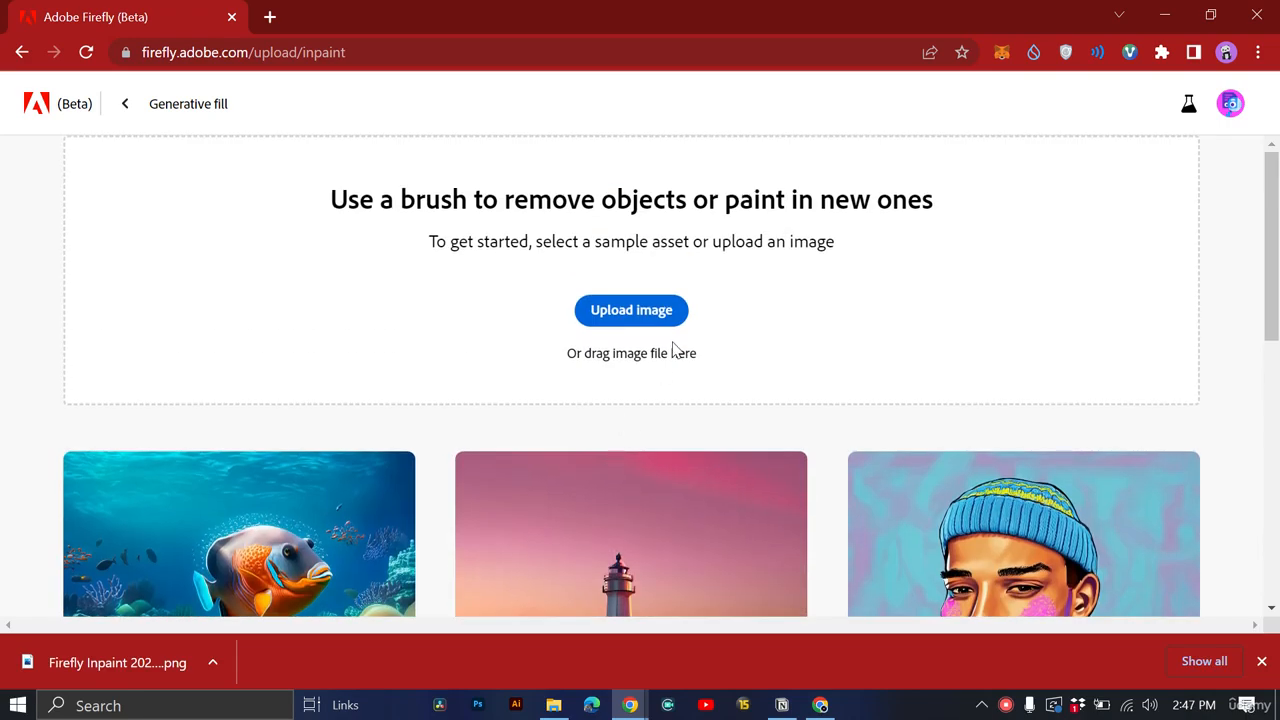
scroll(663, 502, down, 6)
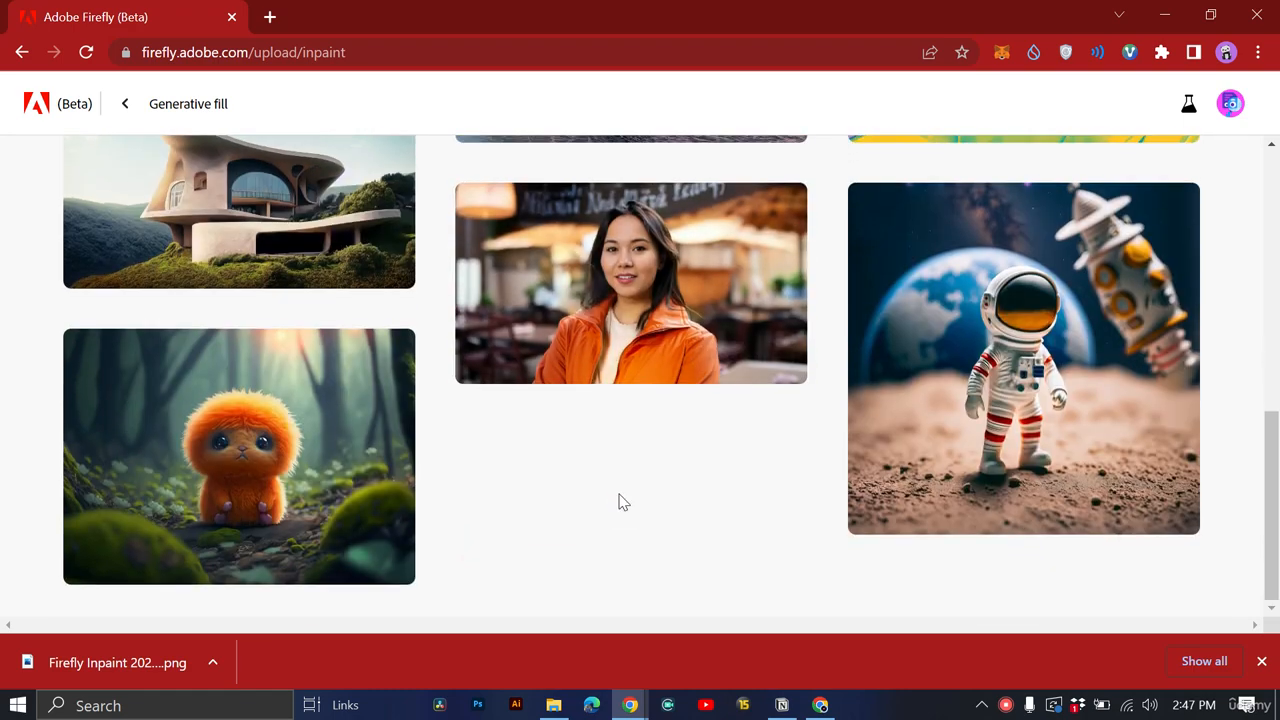
scroll(620, 500, up, 1)
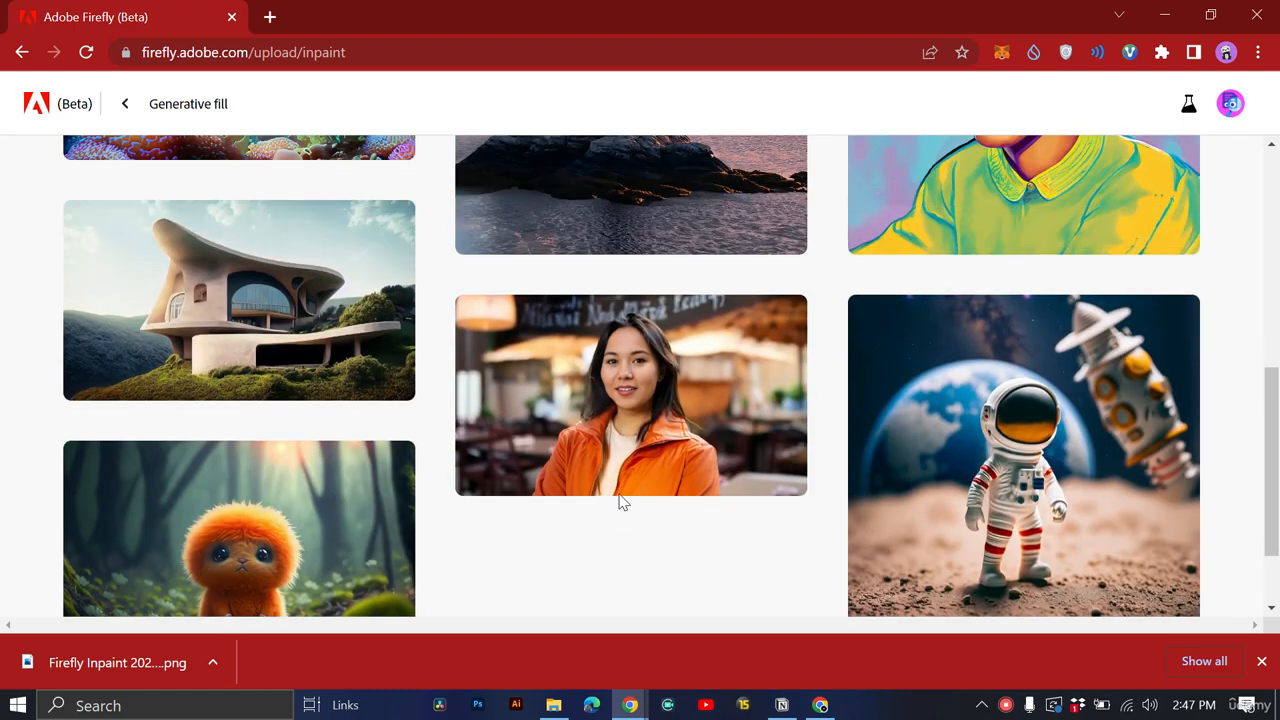
scroll(497, 357, up, 2)
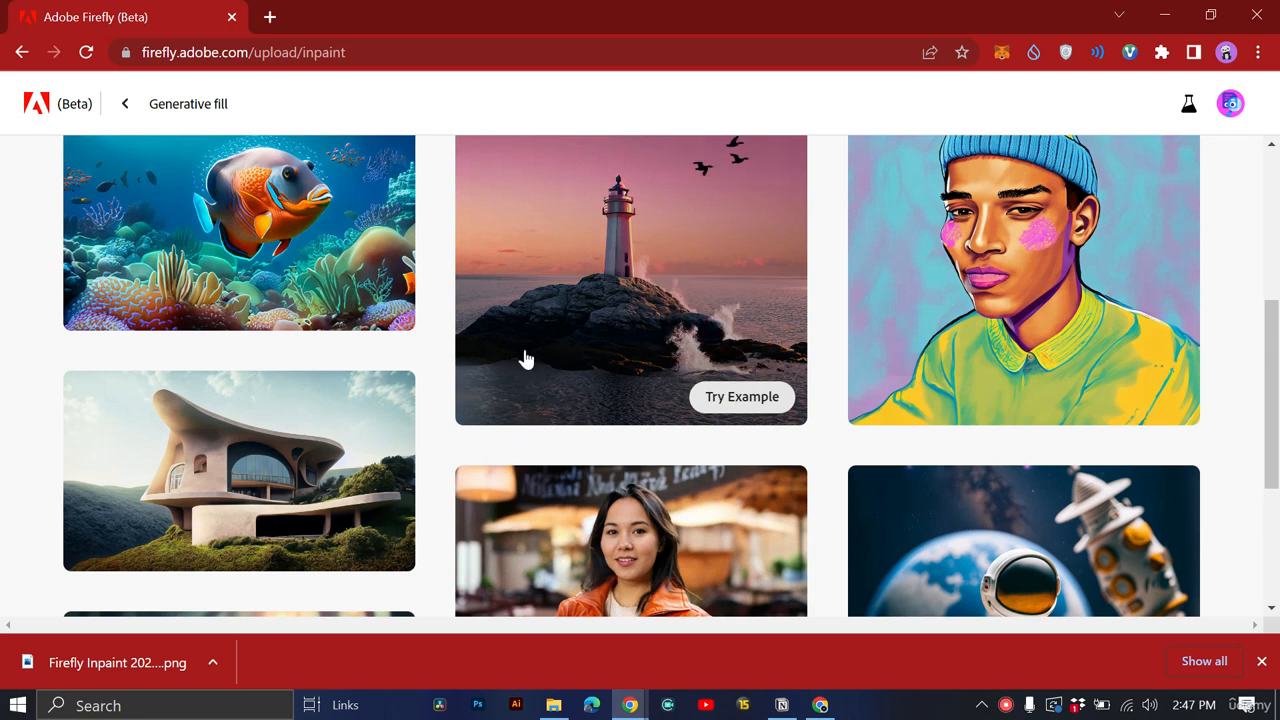
scroll(523, 357, up, 1)
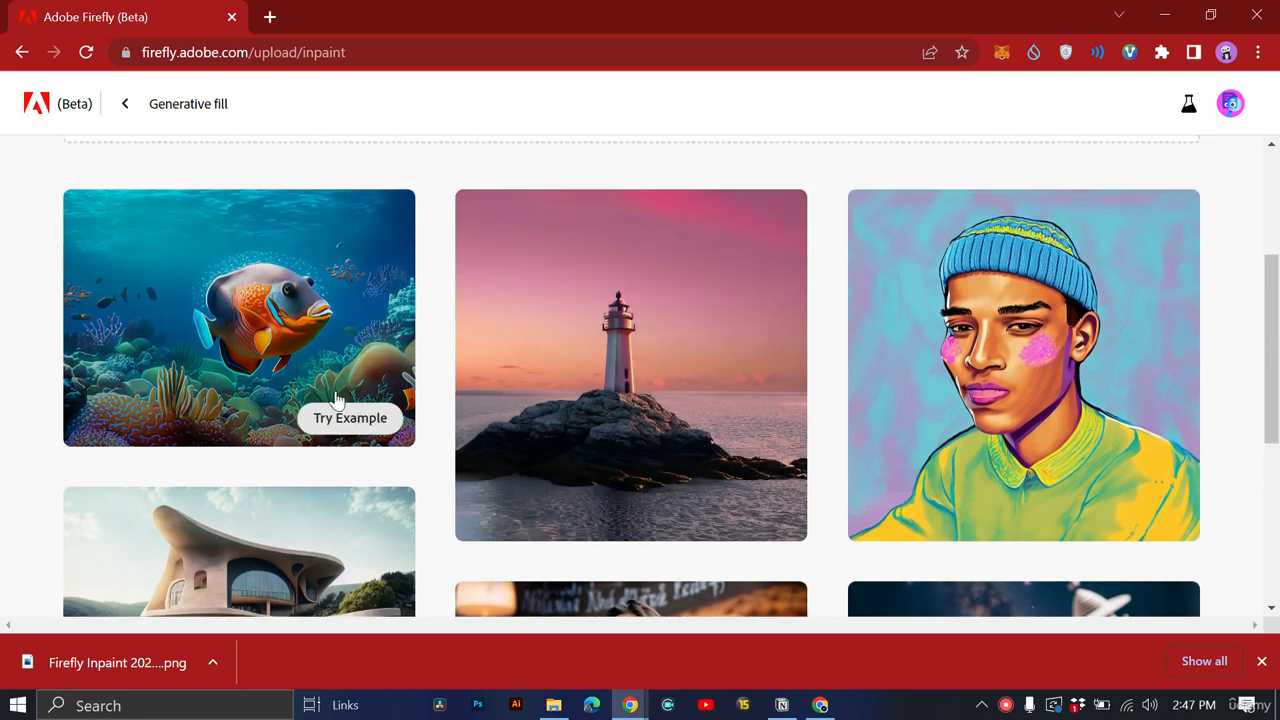
click(345, 417)
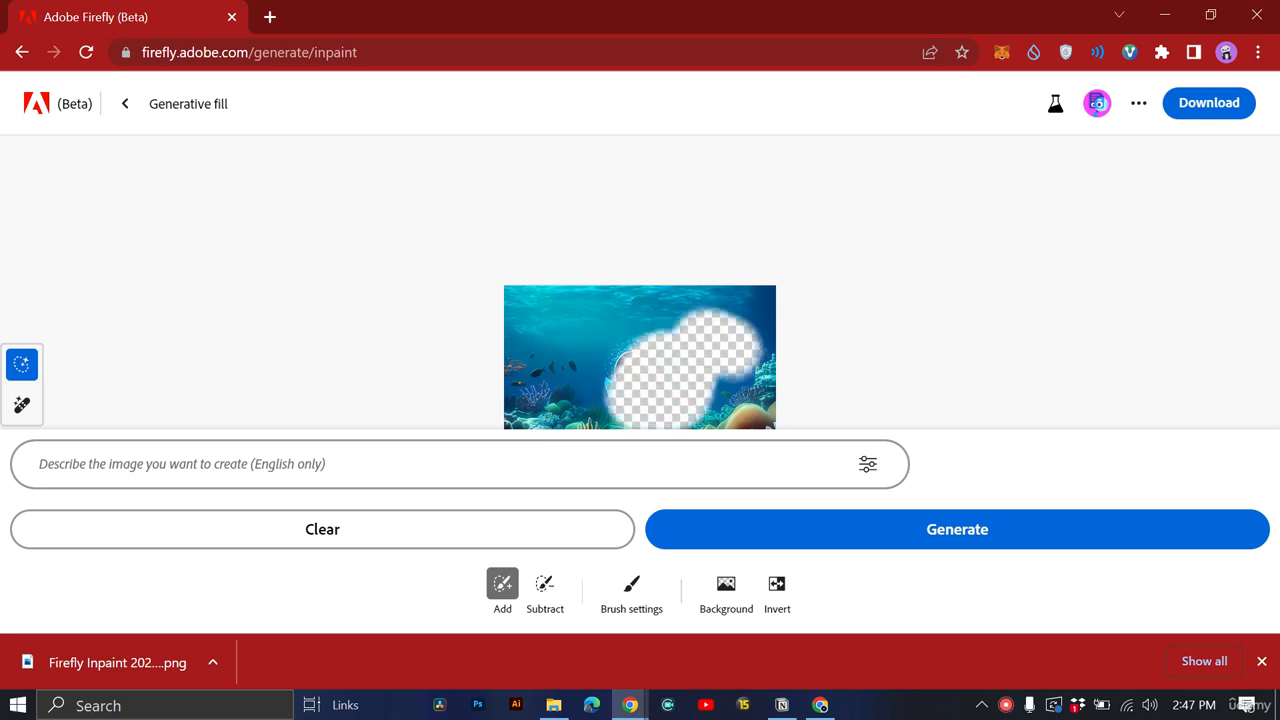
Step: Generate a fill for the erased fish area with the prompt "boot sinking in the ocean", correcting the misspelled last word
click(327, 466)
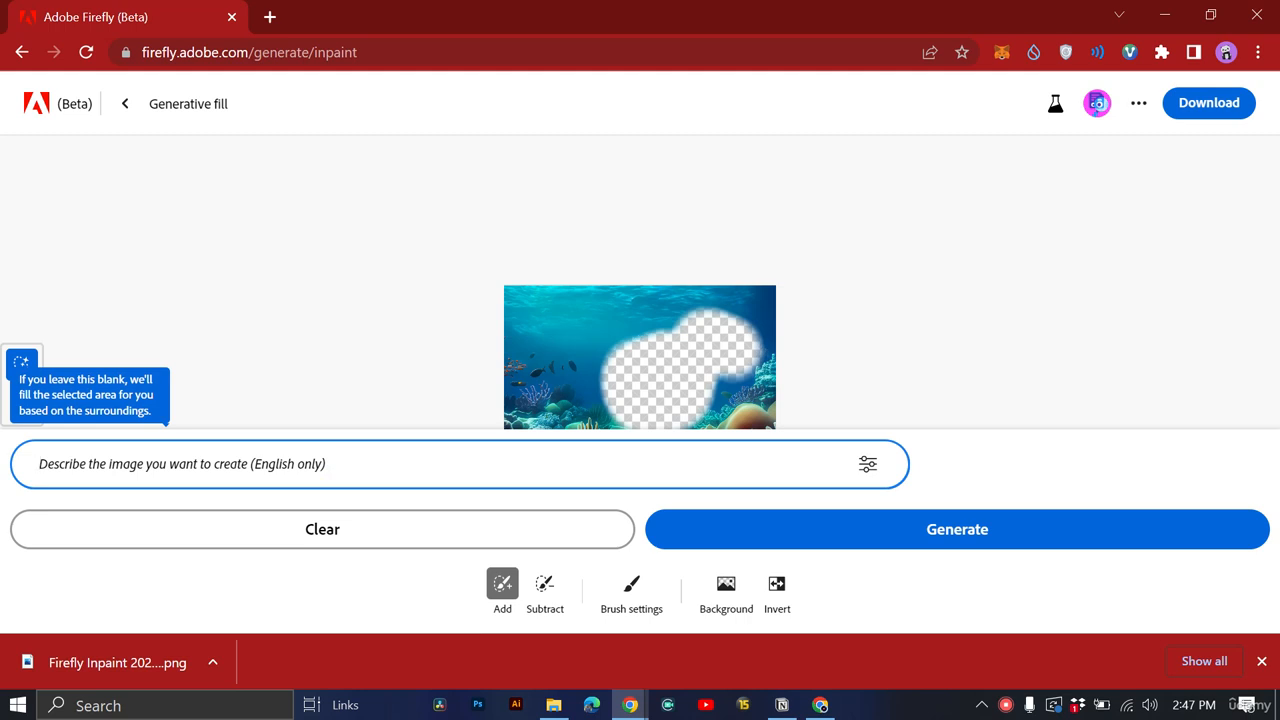
text(boot sinking in the oceon)
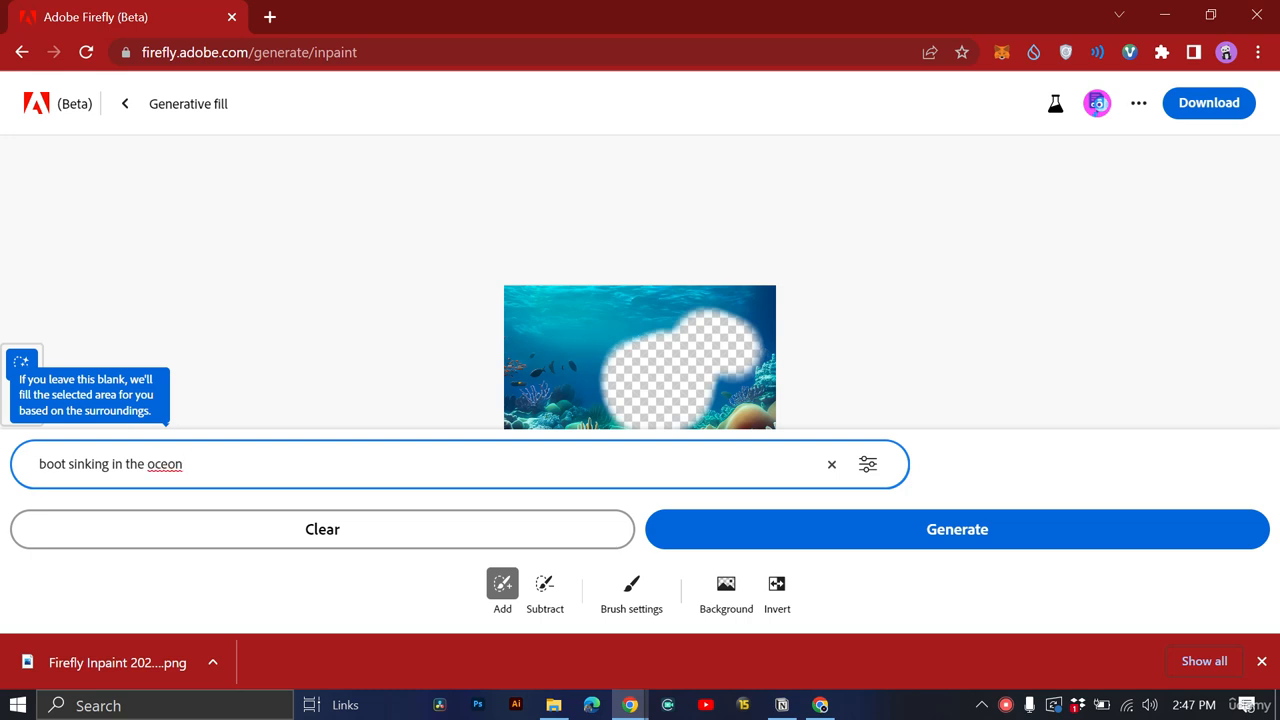
right_click(170, 466)
click(273, 164)
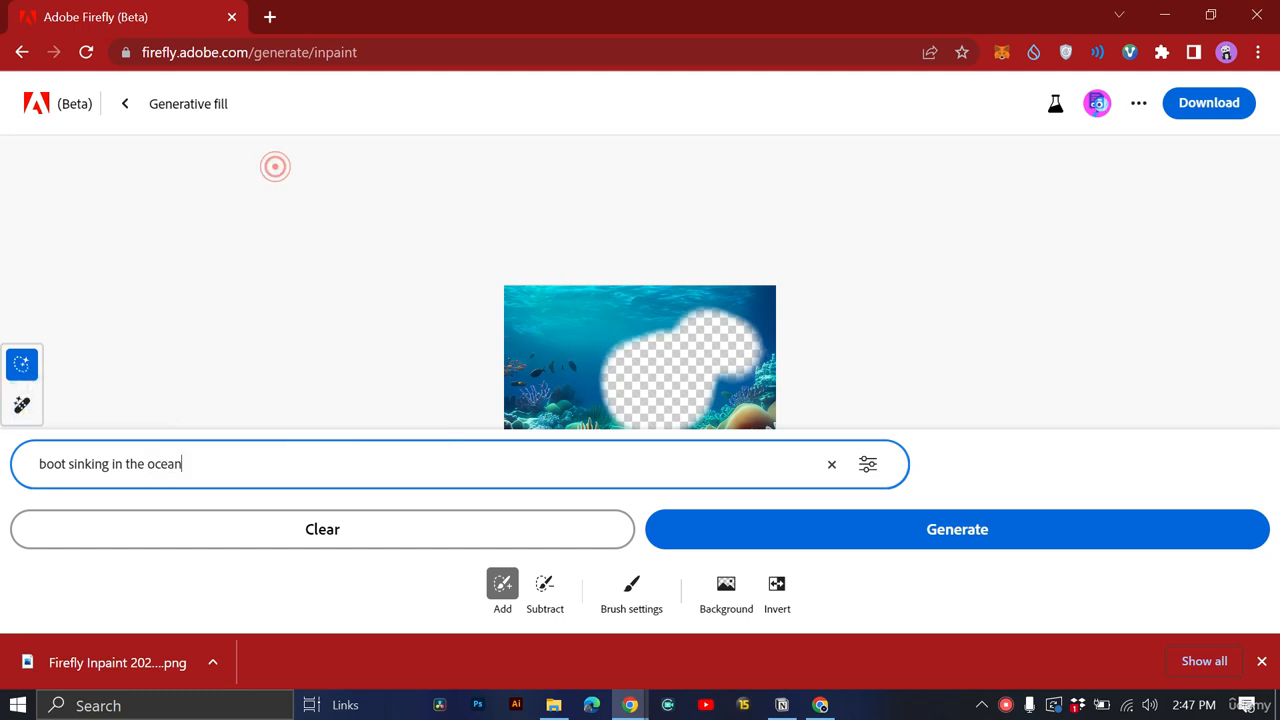
click(848, 529)
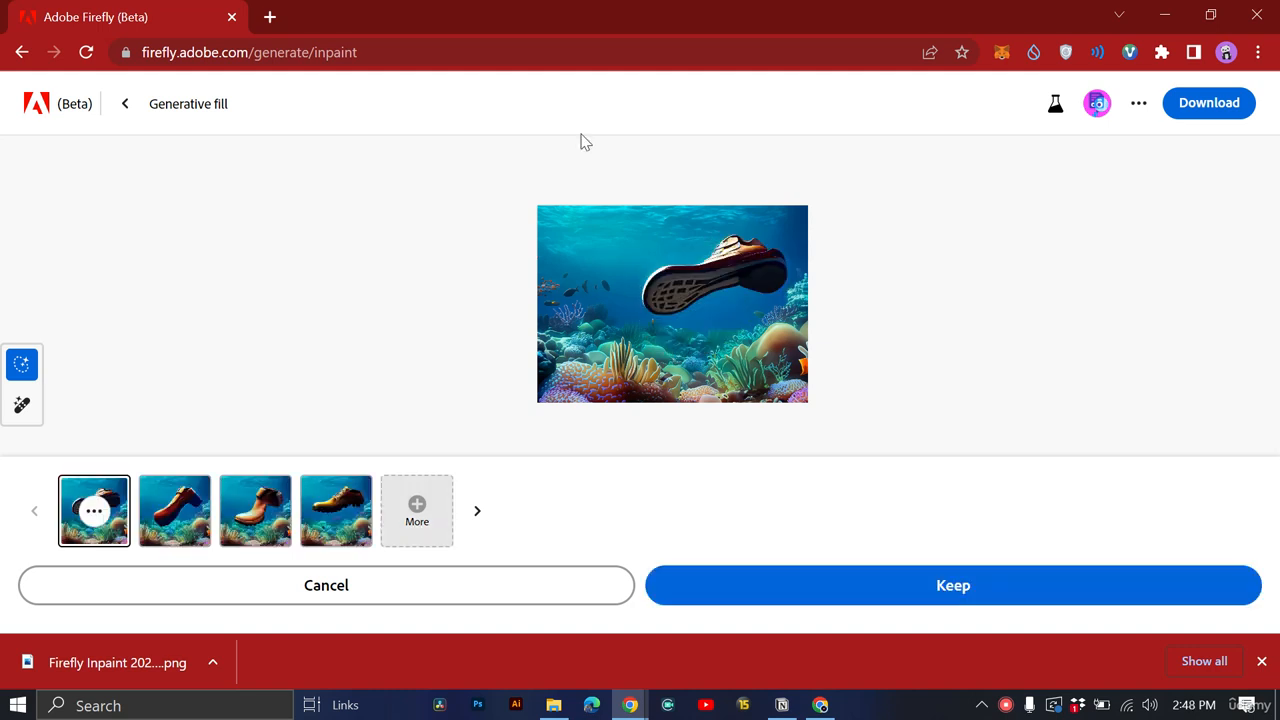
Step: Preview the generated boot variations on the underwater image and compare them
click(184, 512)
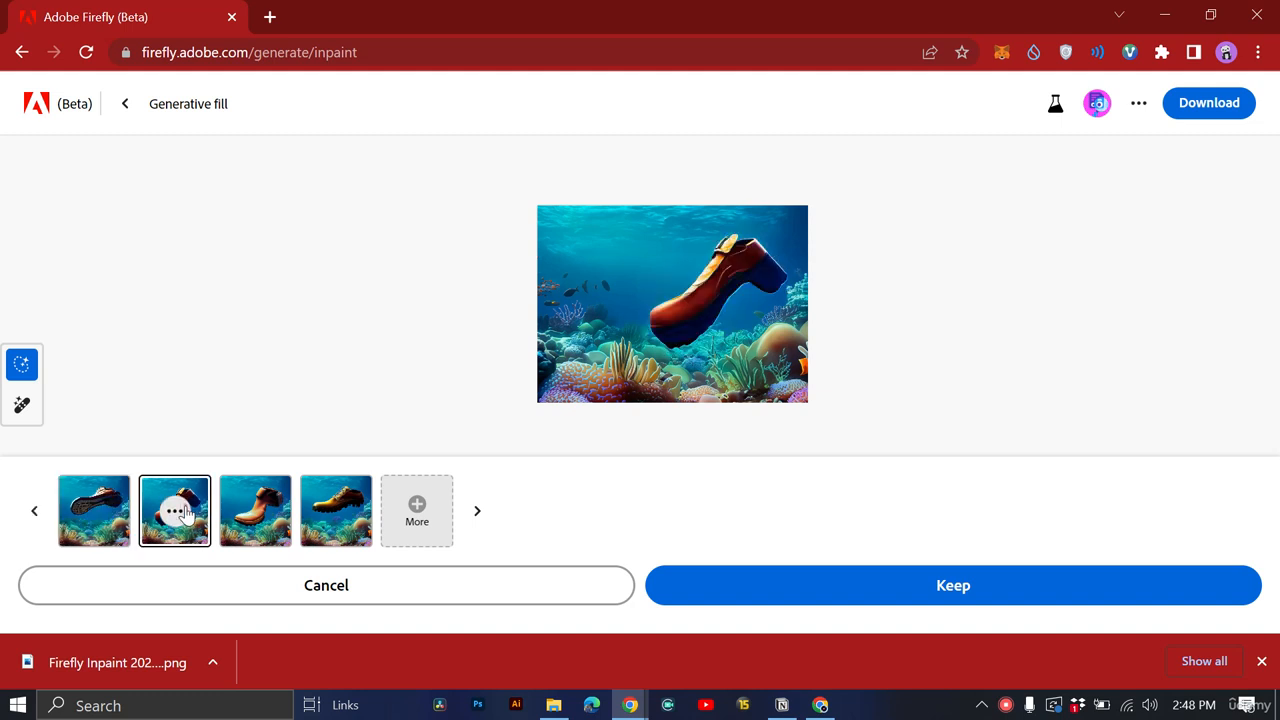
click(255, 515)
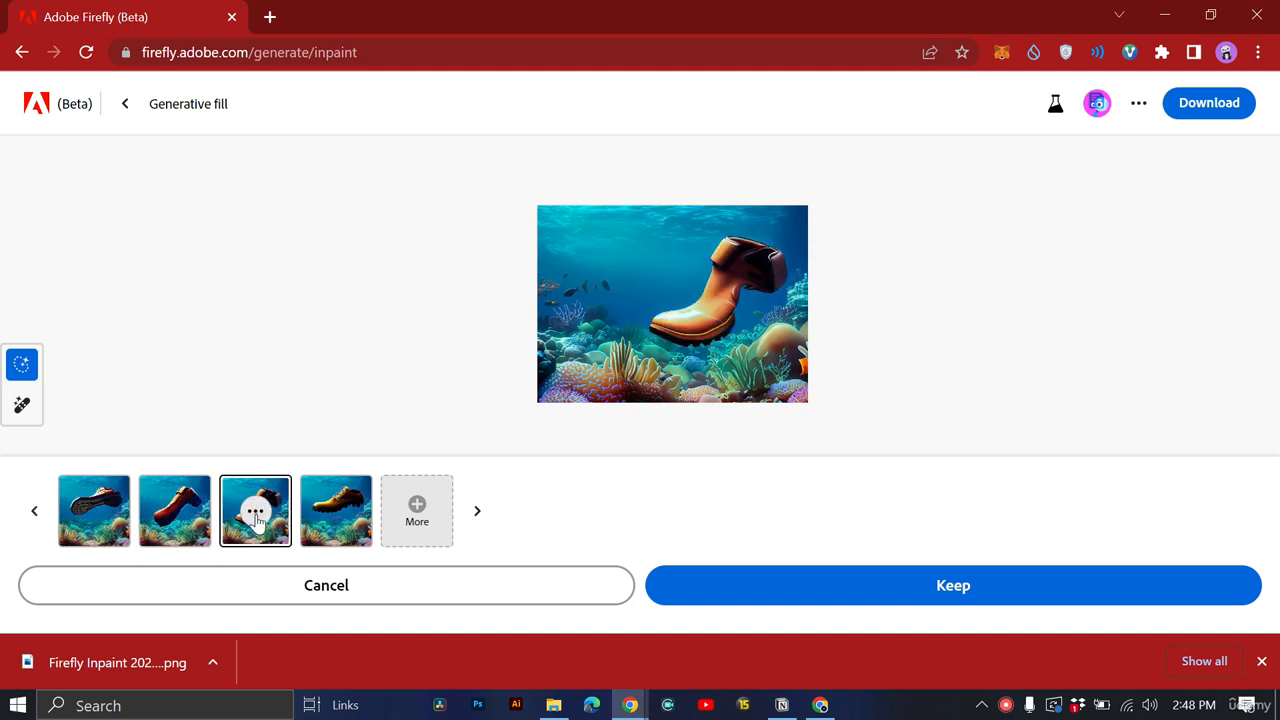
click(312, 525)
click(104, 524)
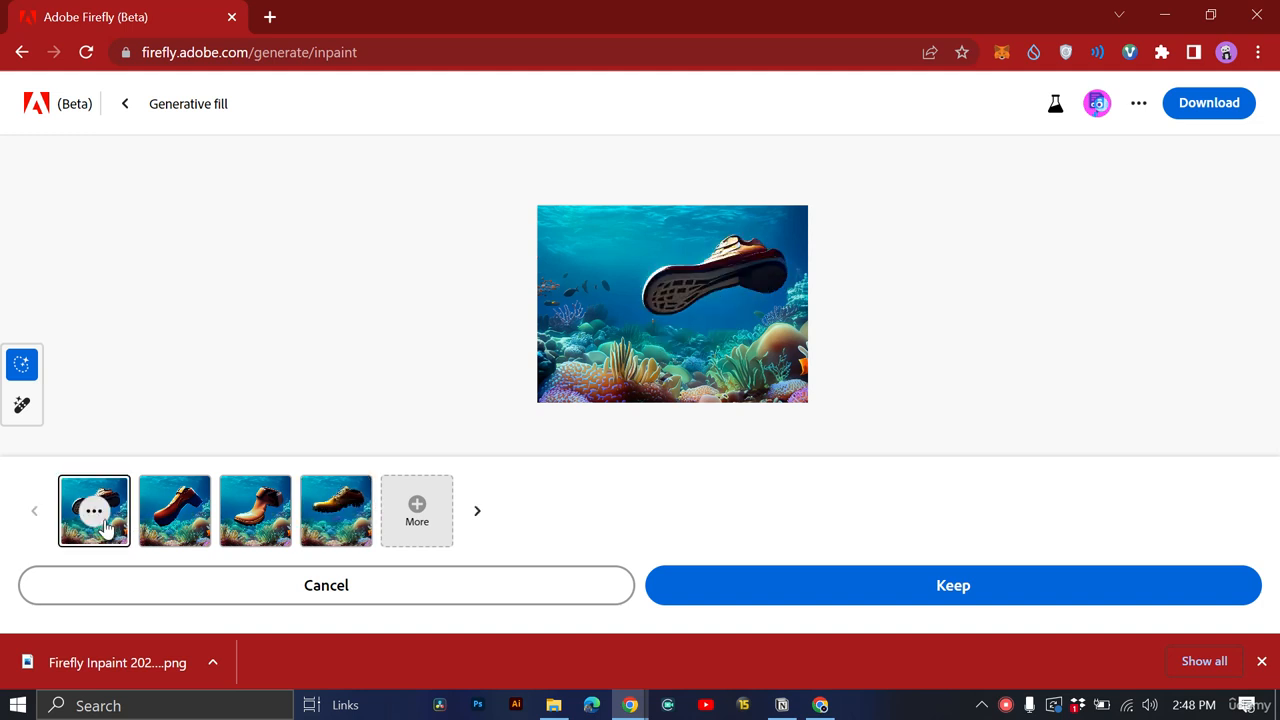
click(160, 532)
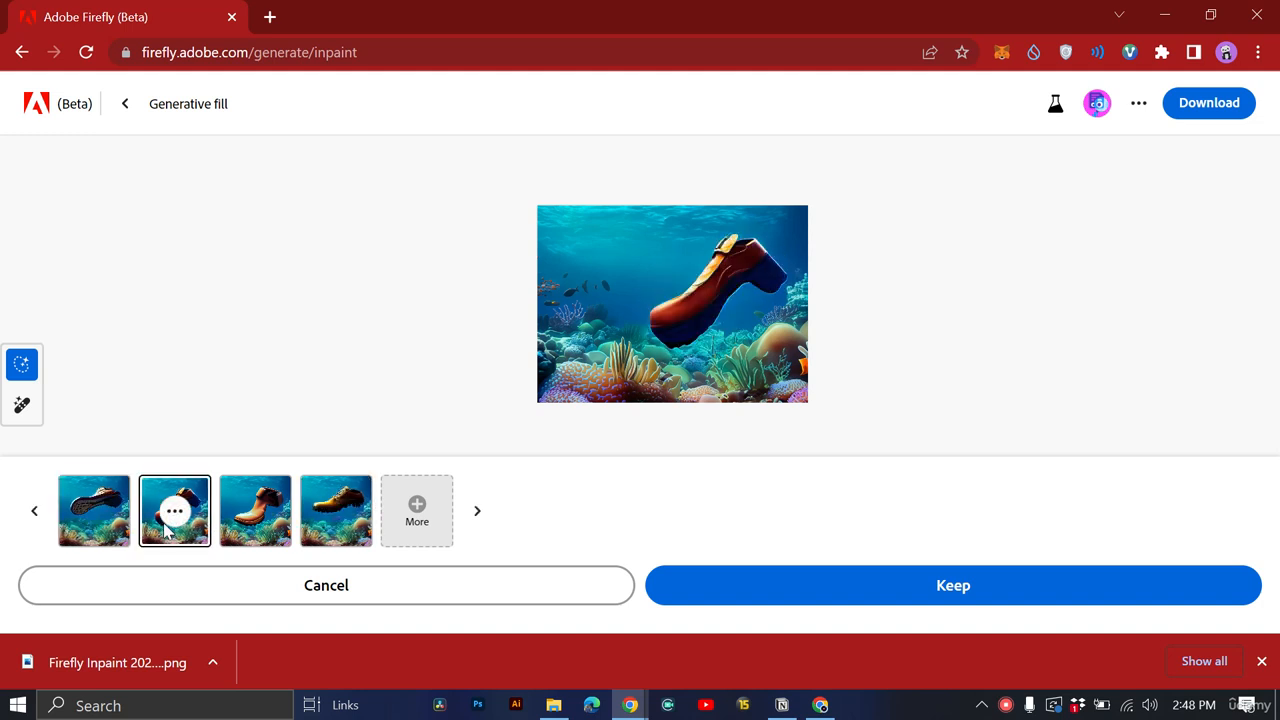
click(250, 532)
Step: Keep the fourth variation, with the yellow lace-up shoe, and download the finished image
click(330, 532)
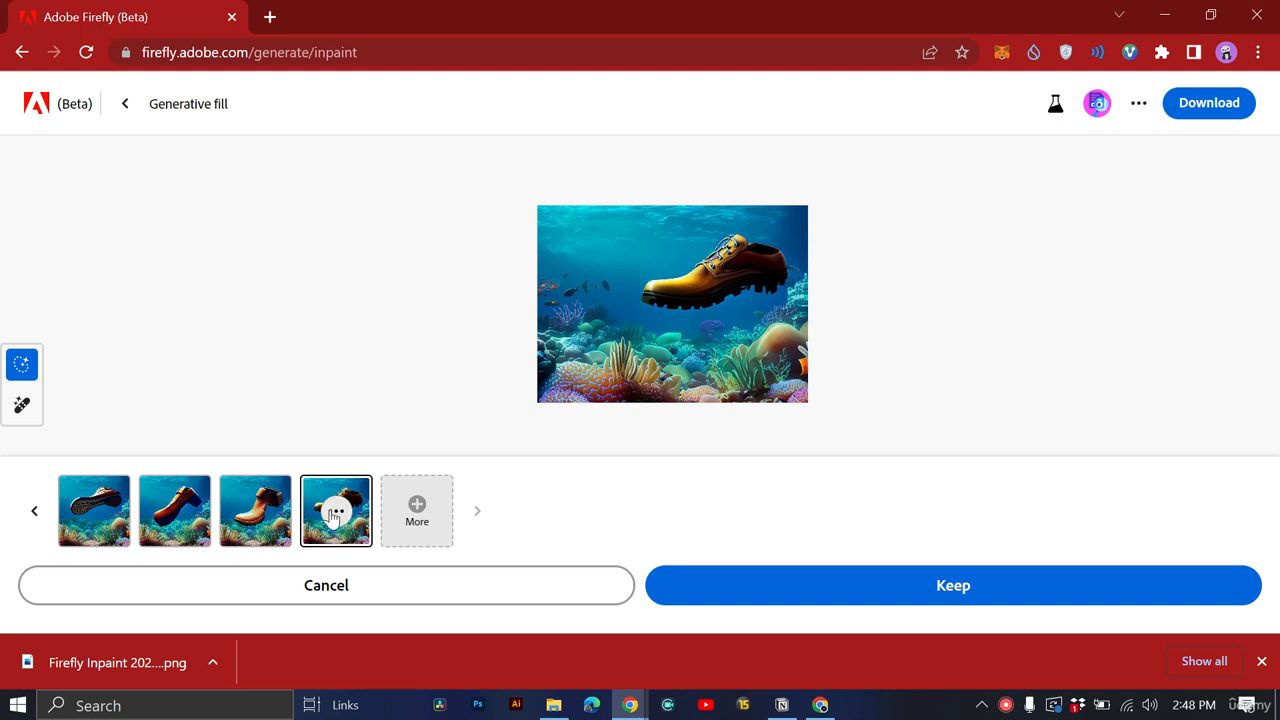
click(958, 586)
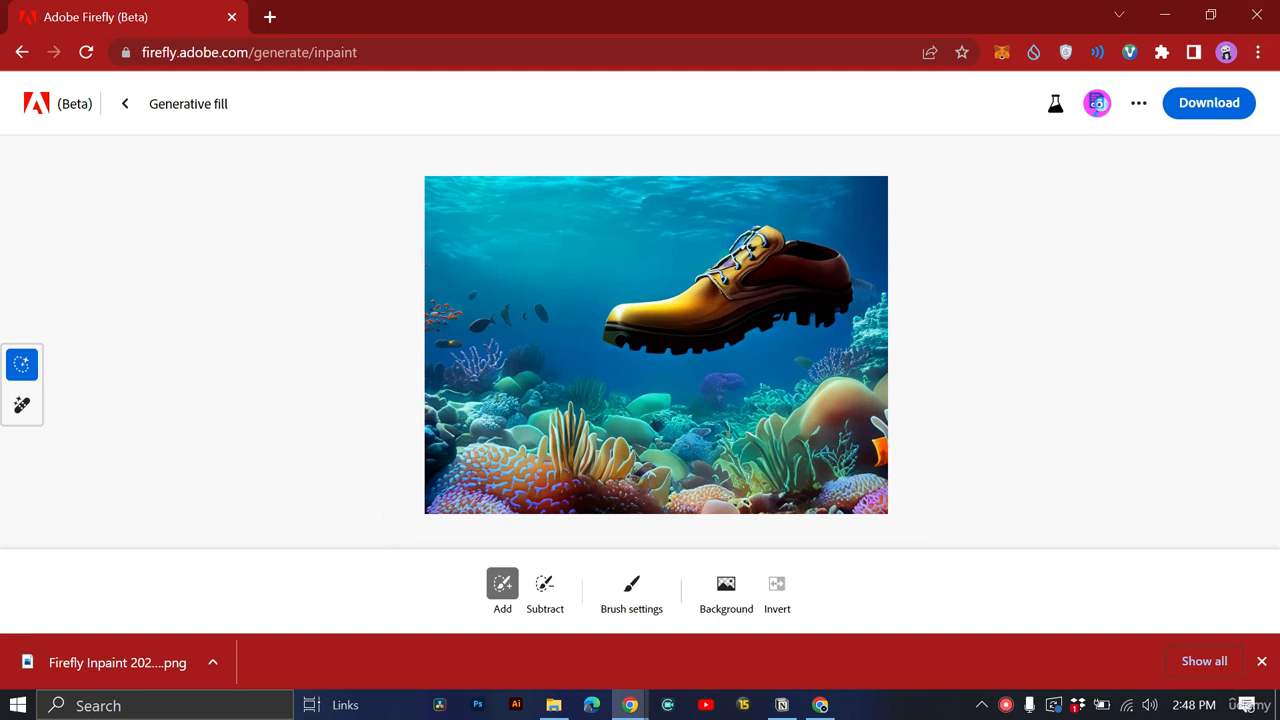
click(1238, 103)
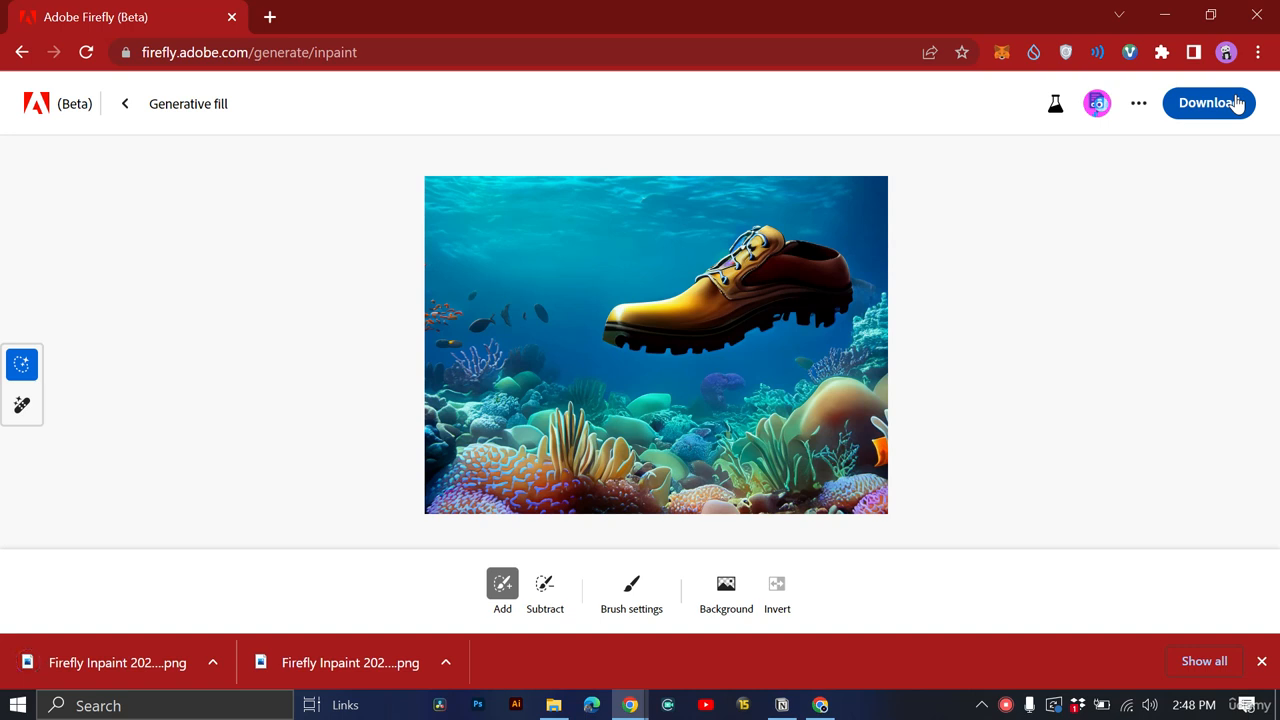
Step: Go back to the Generative fill start page and upload the Firefly image of the water bottle on a busy street from Downloads
click(124, 106)
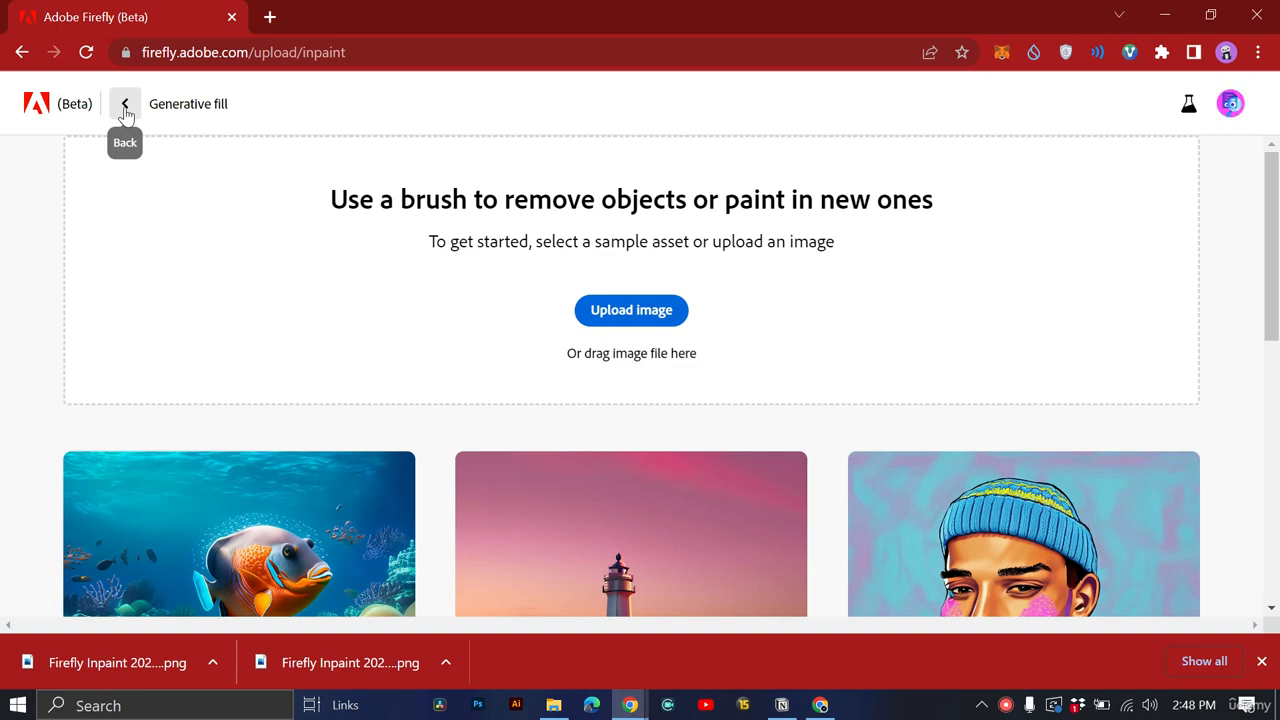
click(623, 325)
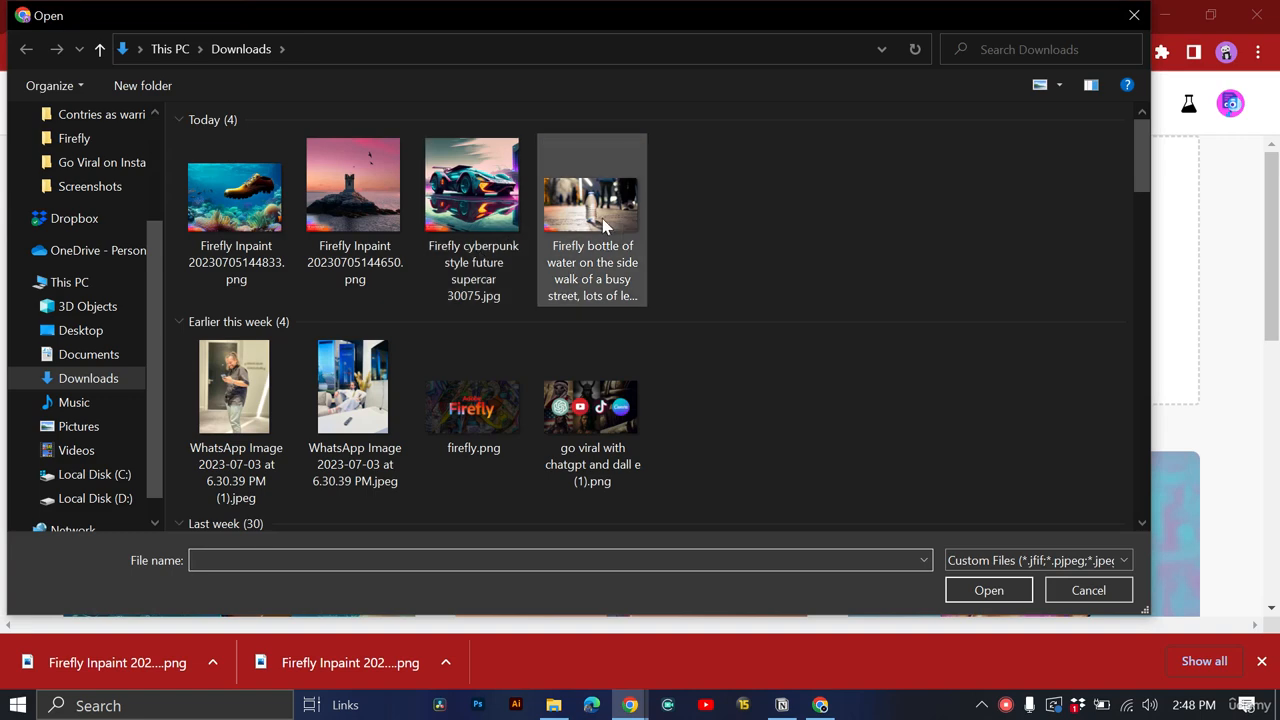
double_click(602, 218)
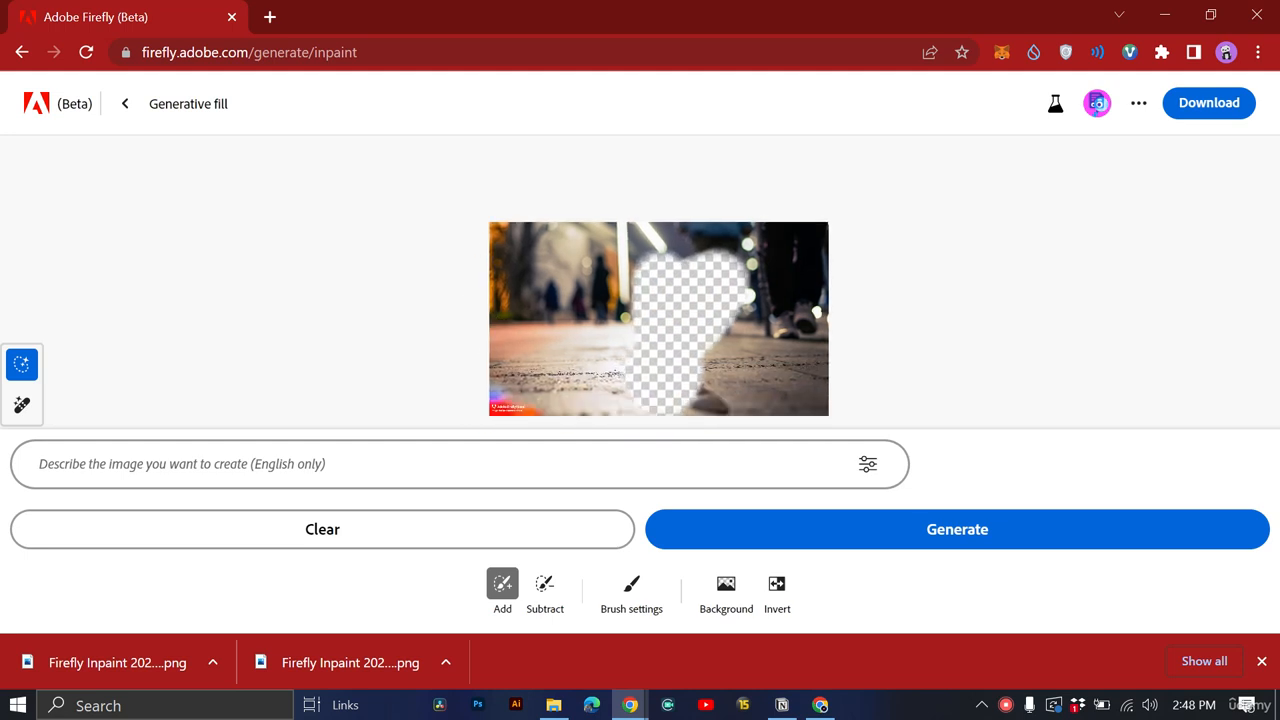
Step: Generate a fill for the erased bottle area with the prompt "beverage", correcting its spelling
click(306, 480)
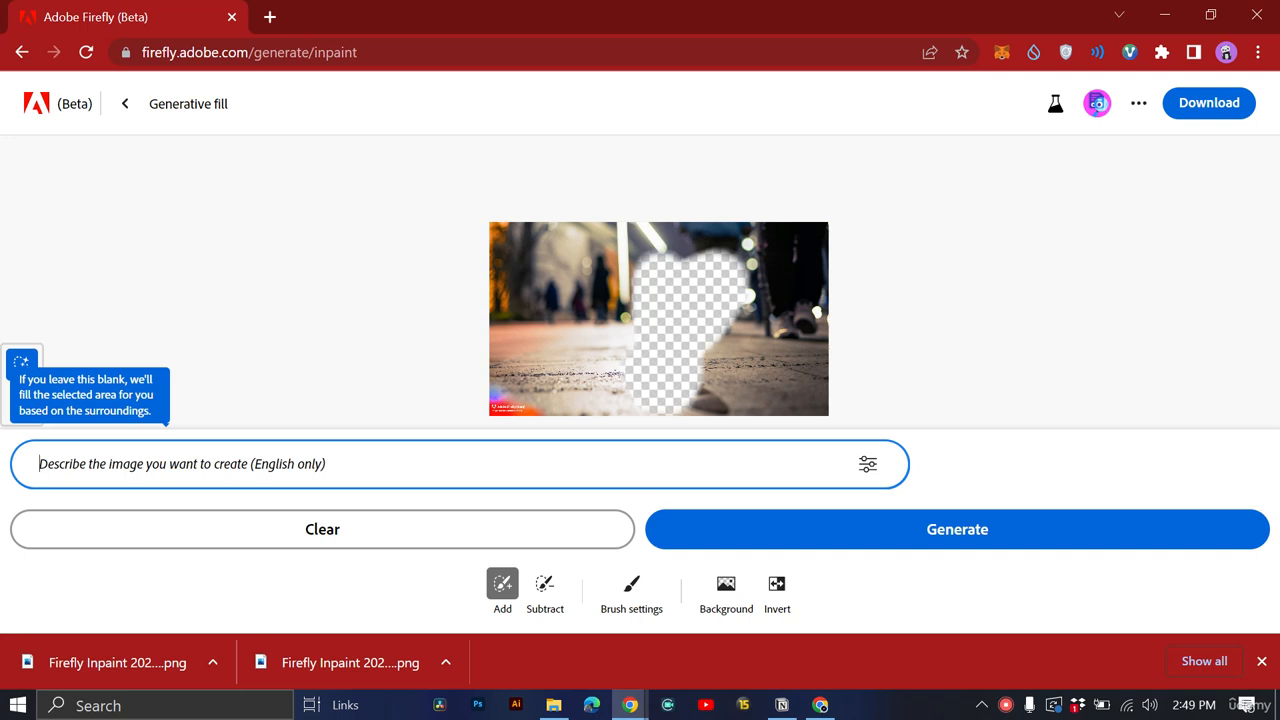
text(peps)
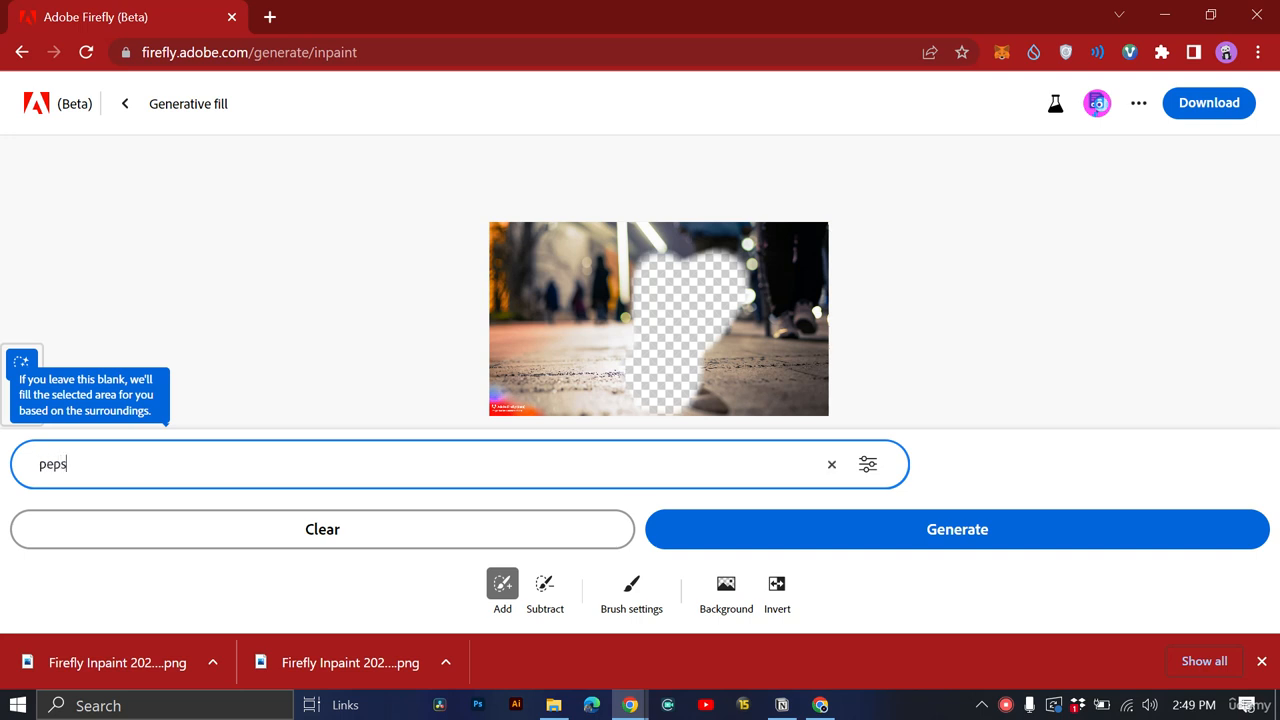
text(i)
key(ctrl+a)
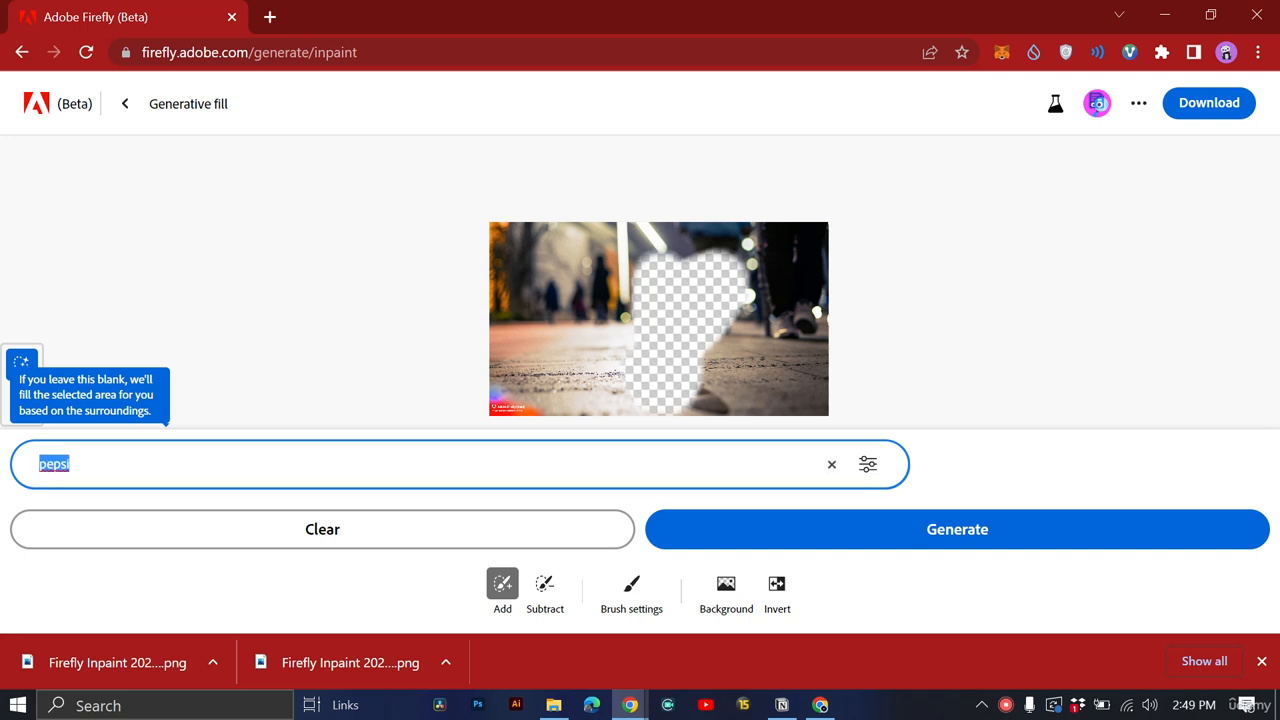
text(bevrage)
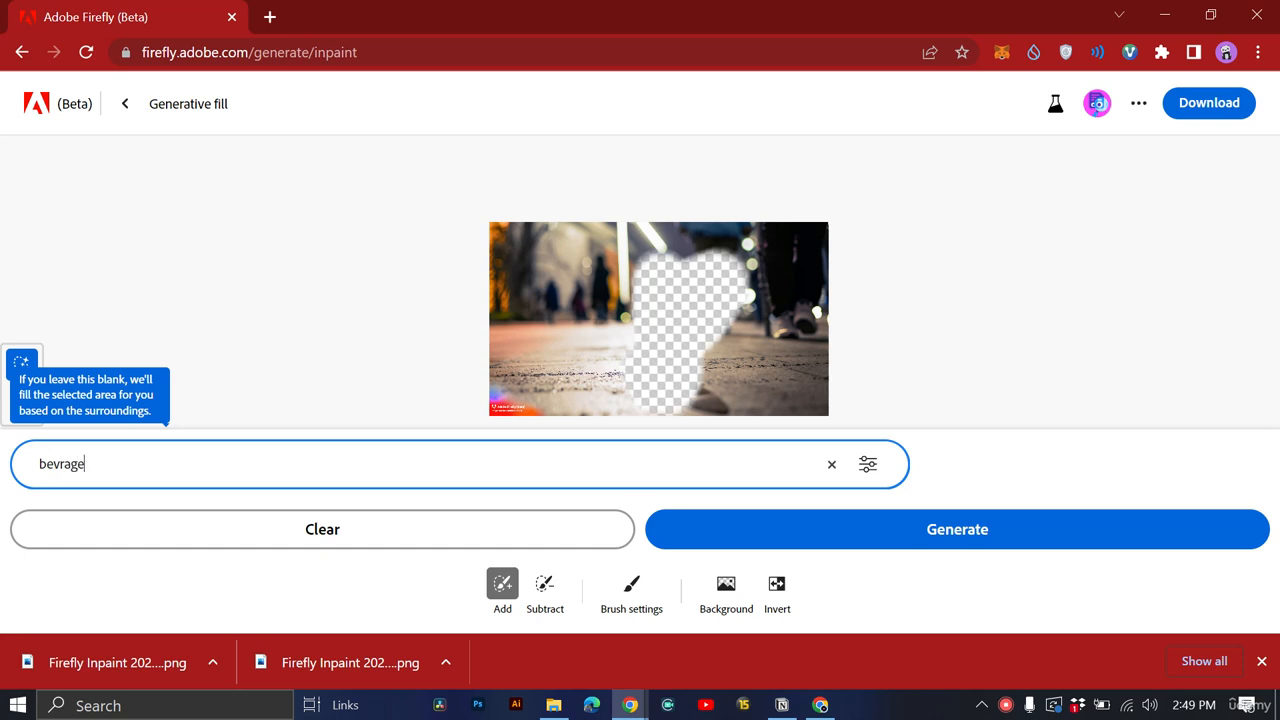
right_click(45, 466)
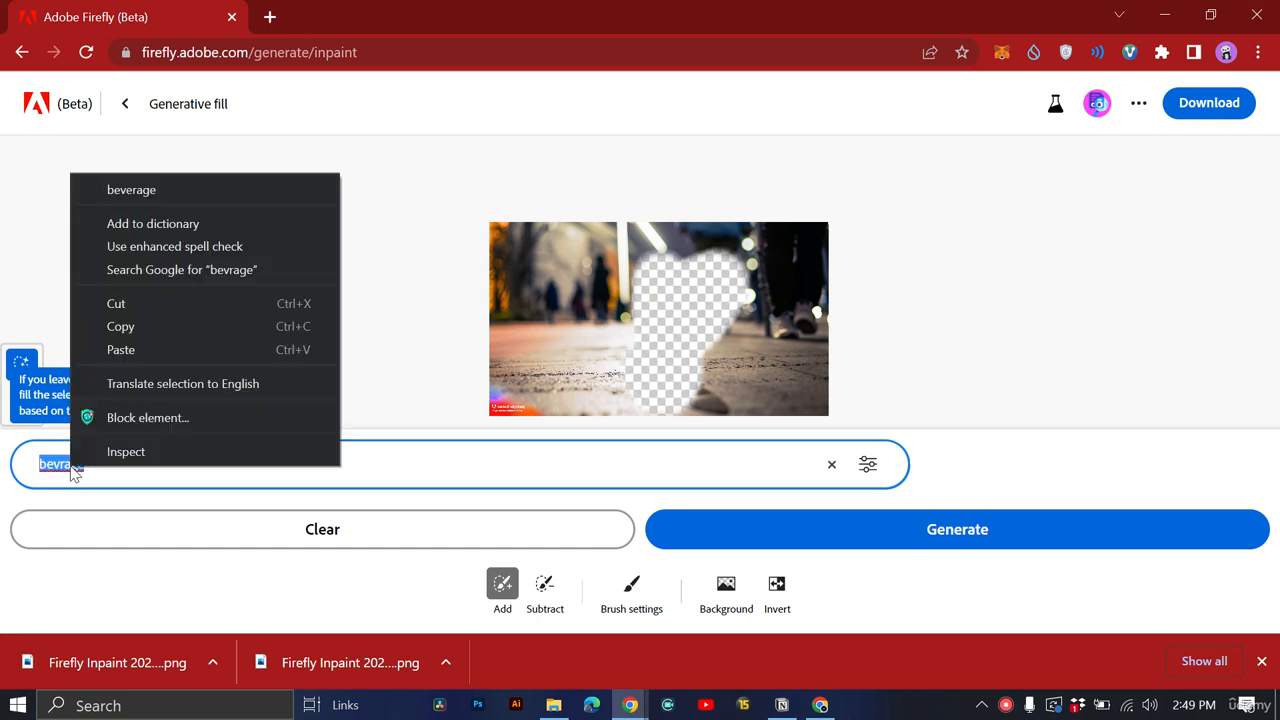
click(121, 180)
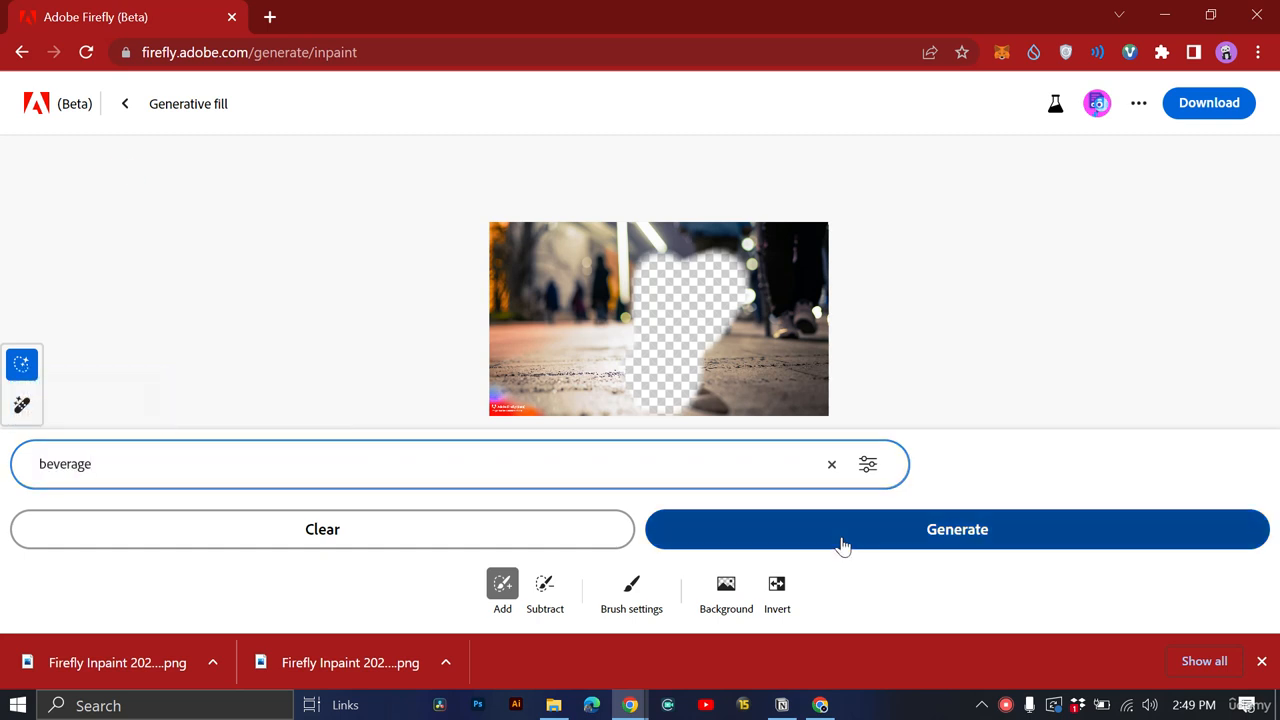
click(842, 540)
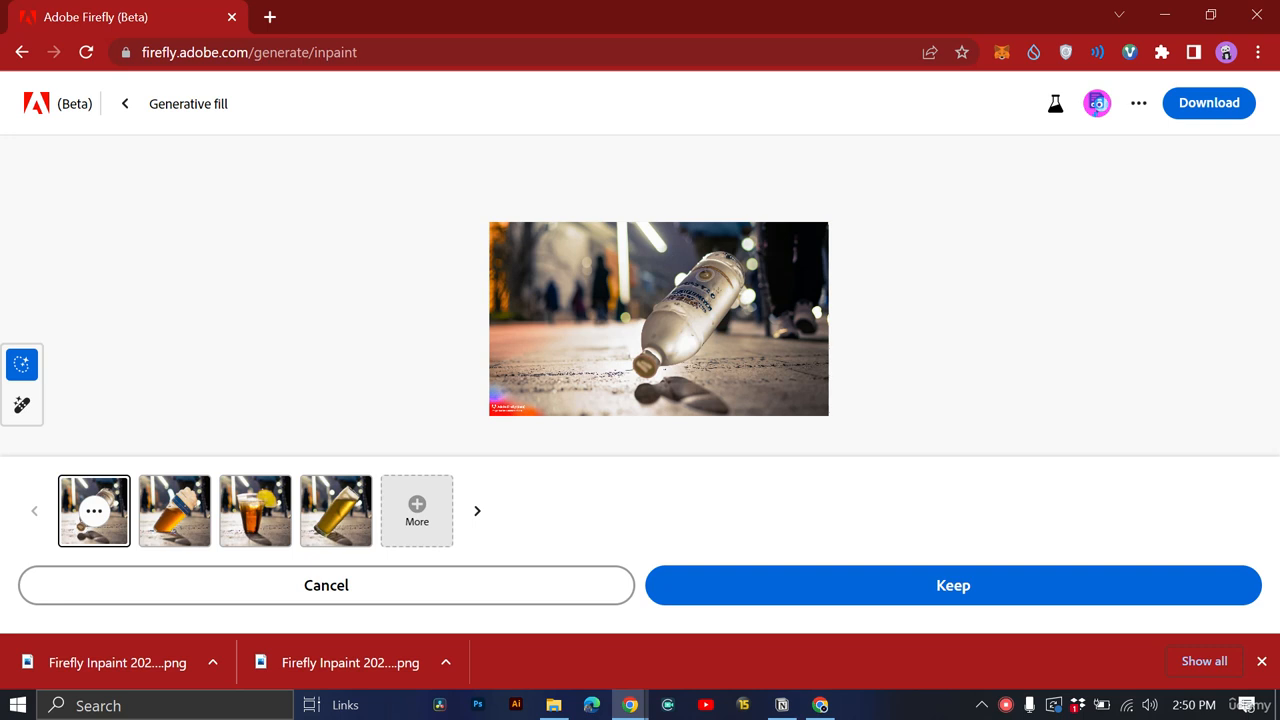
Step: Compare the four generated beverage variations on the street image and keep the first one, with the tilted, upside-down bottle
click(182, 512)
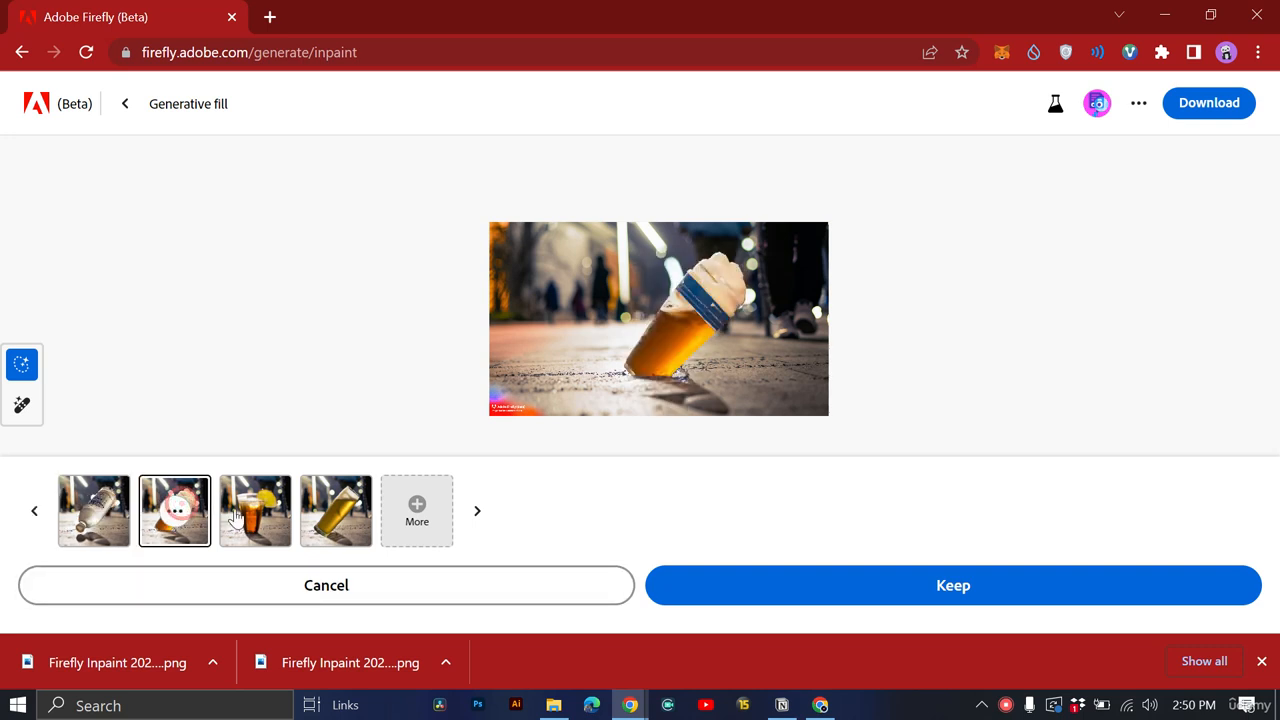
click(238, 515)
click(322, 518)
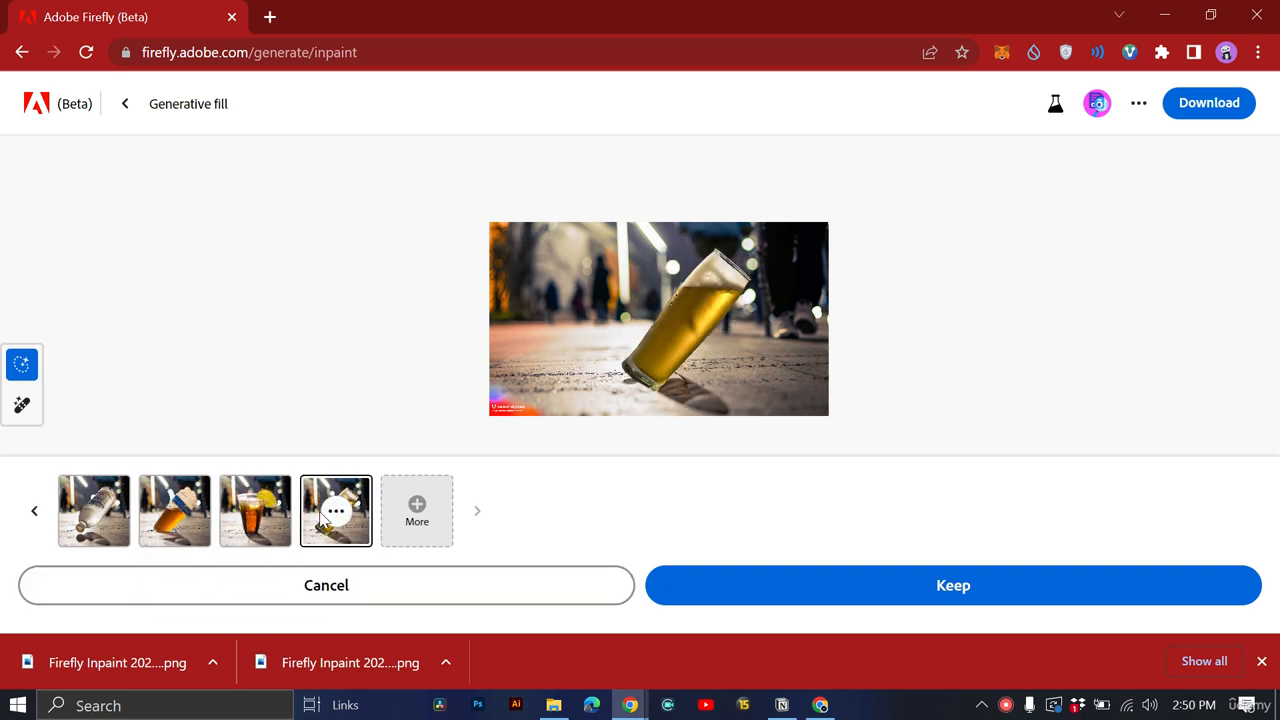
click(243, 507)
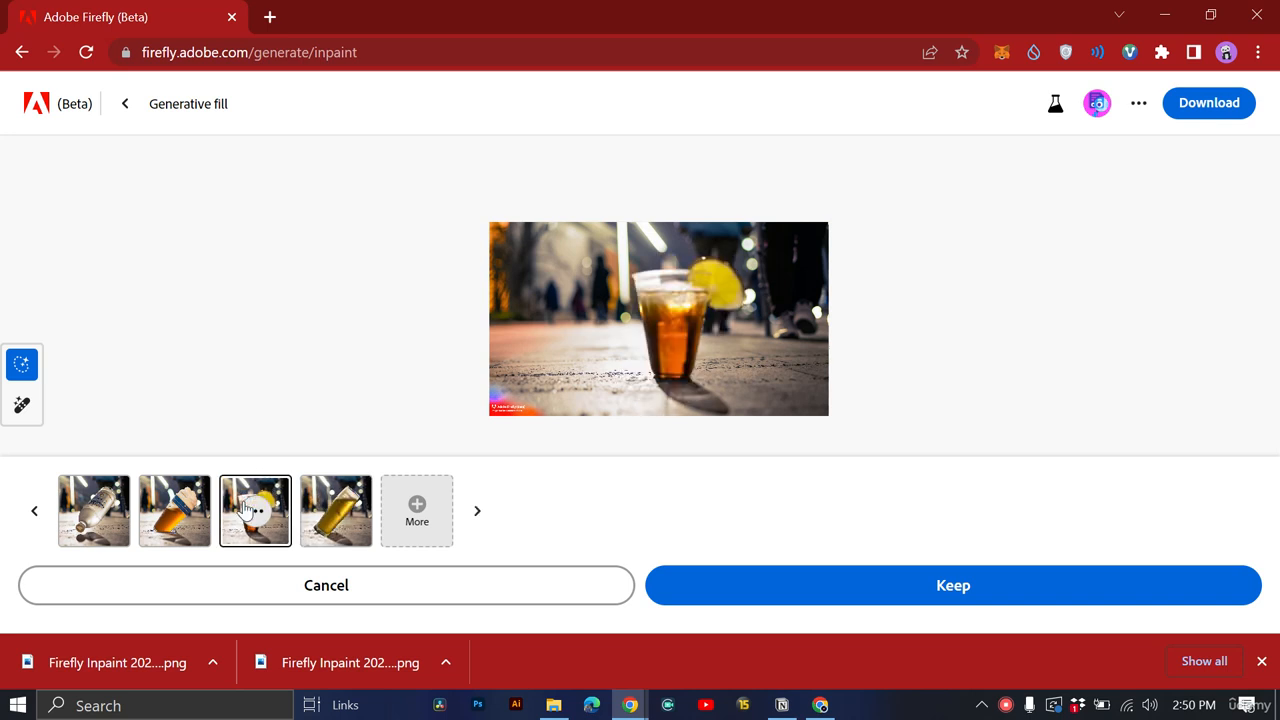
click(180, 510)
click(108, 516)
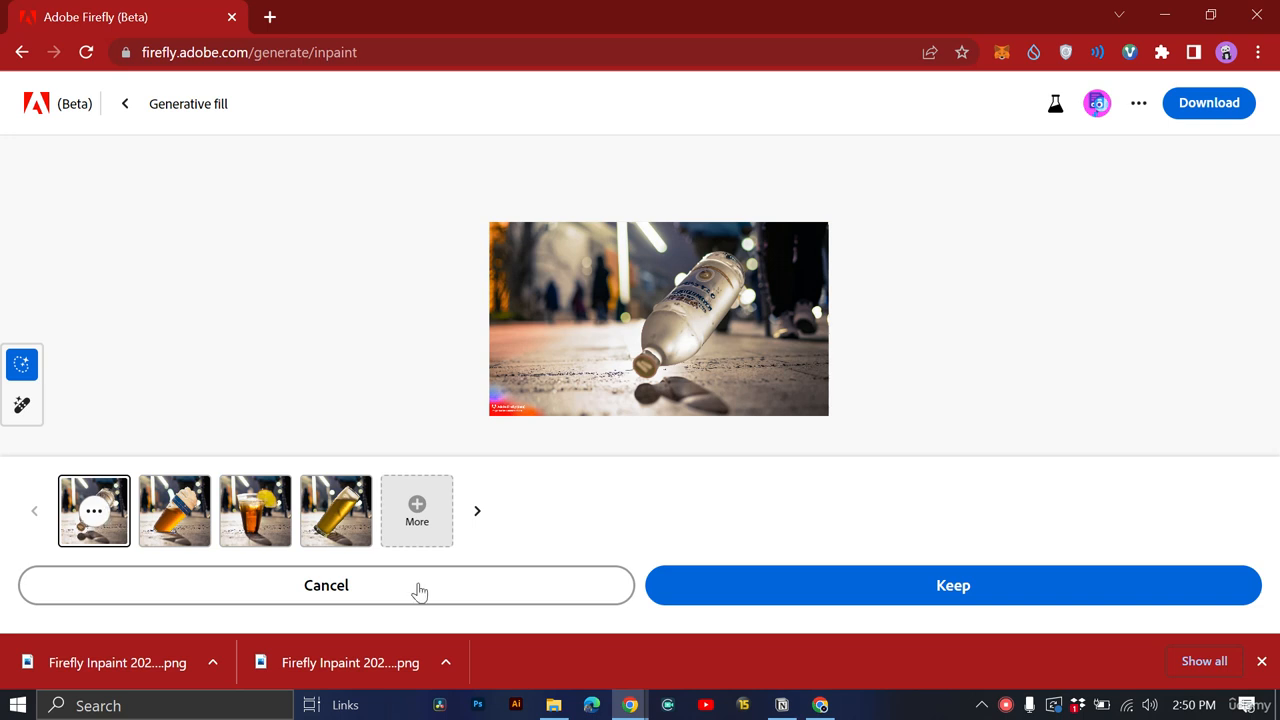
click(810, 612)
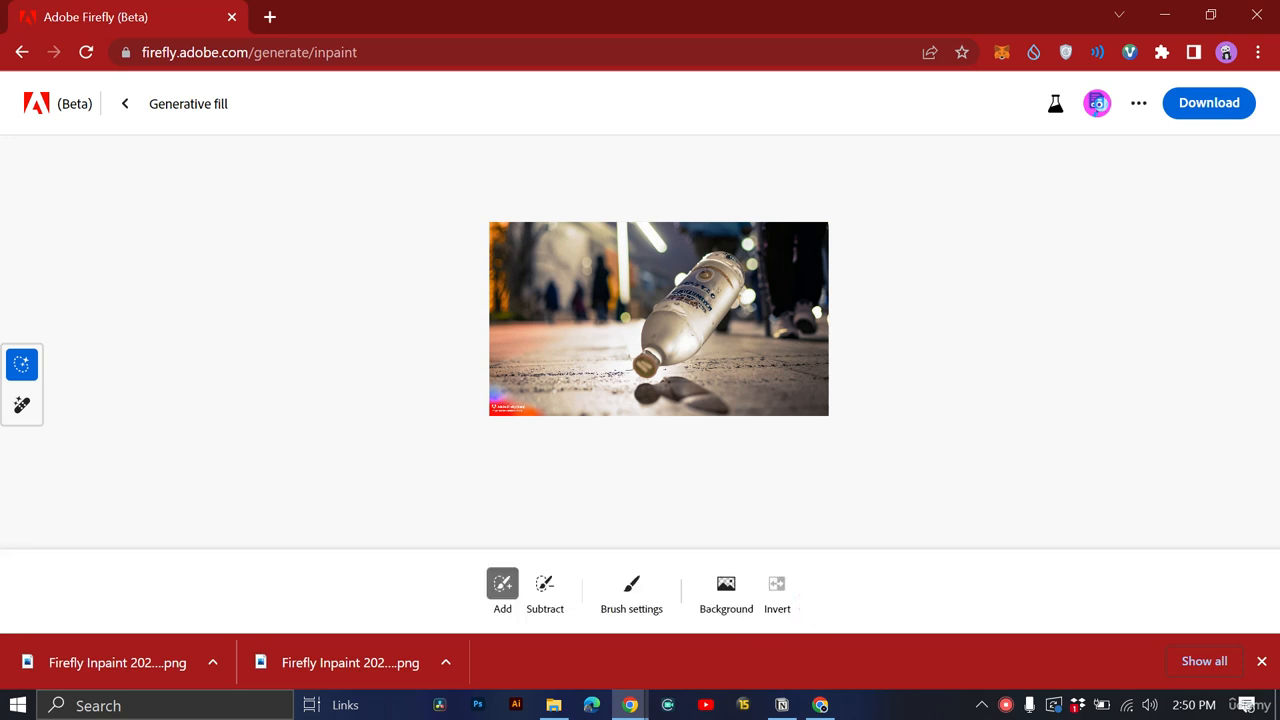
Step: Download the street image with the tilted bottle, and generate a new background around the bottle with the prompt "forest"
click(1208, 116)
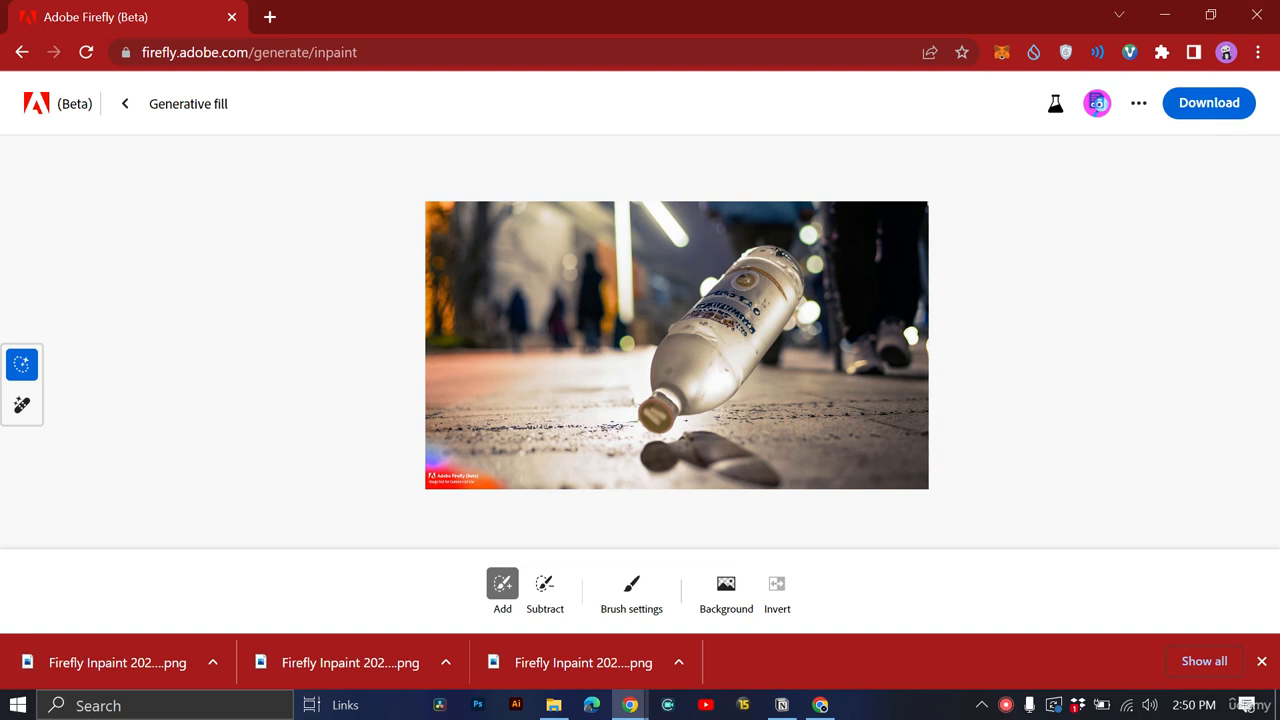
click(724, 590)
click(580, 478)
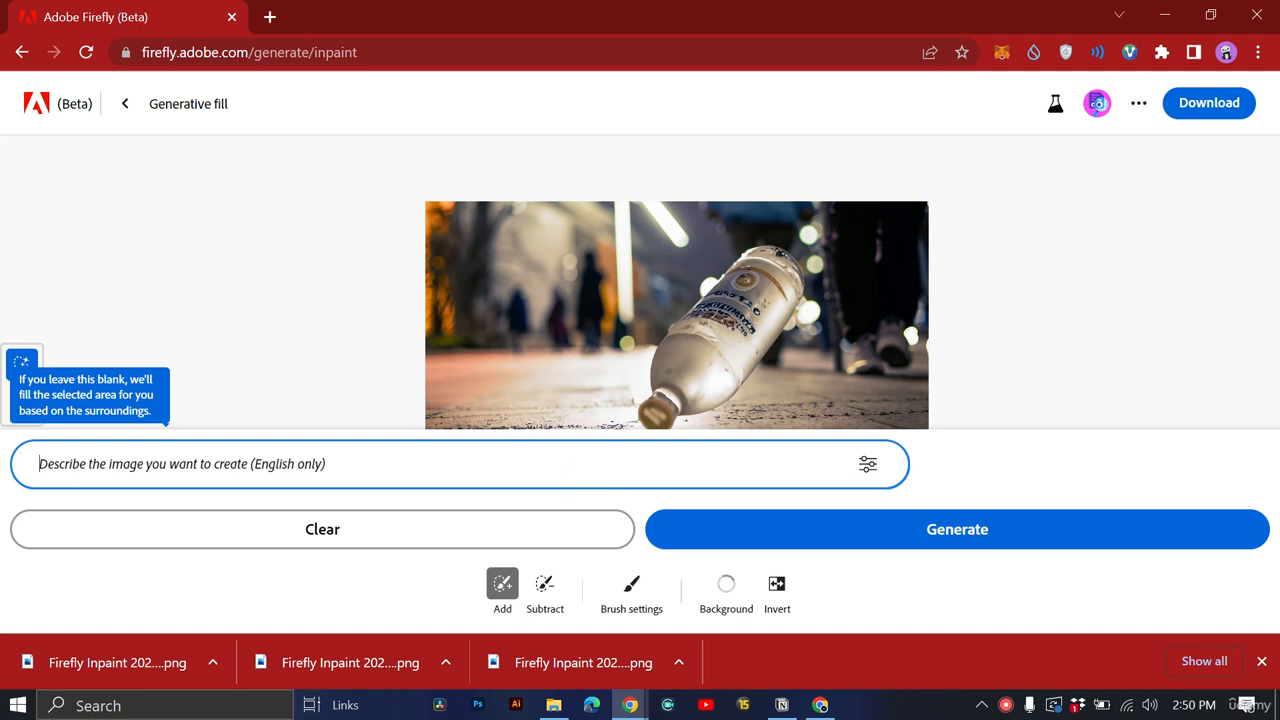
text(forest)
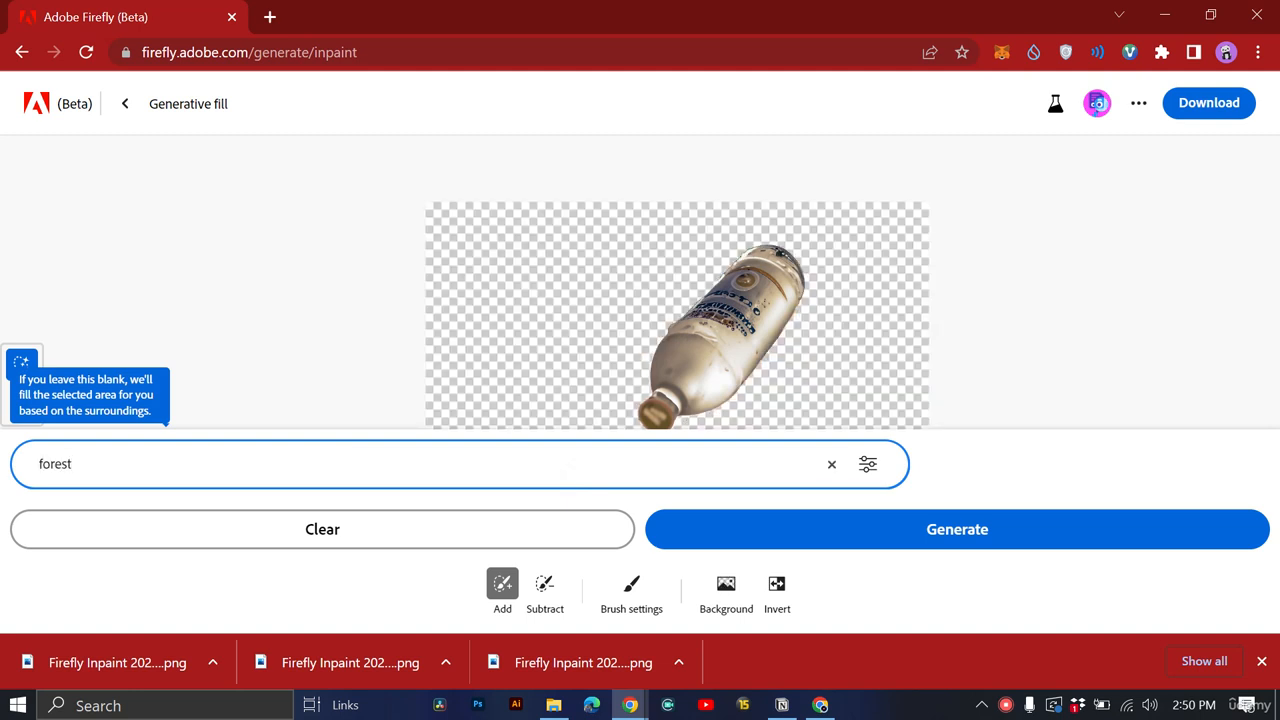
click(967, 536)
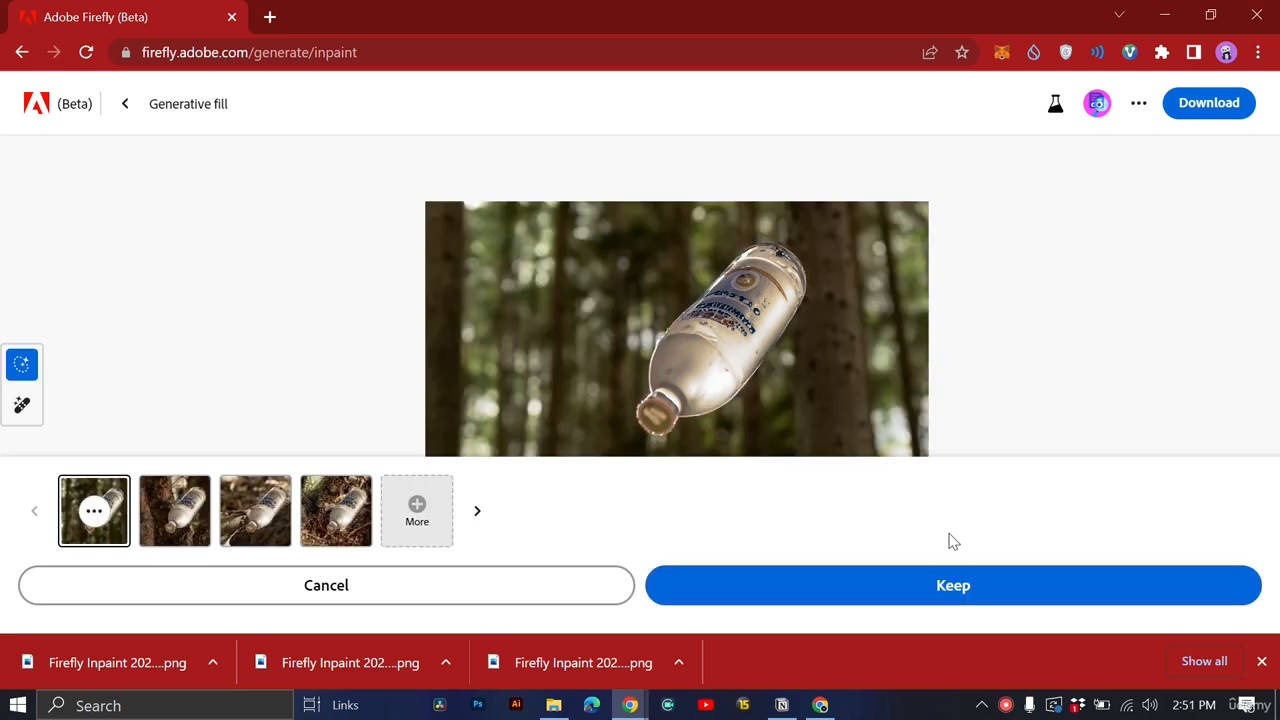
Step: Keep the fourth forest variation, with the bottle lying on twigs and leaves between tree trunks, and download the image
click(180, 526)
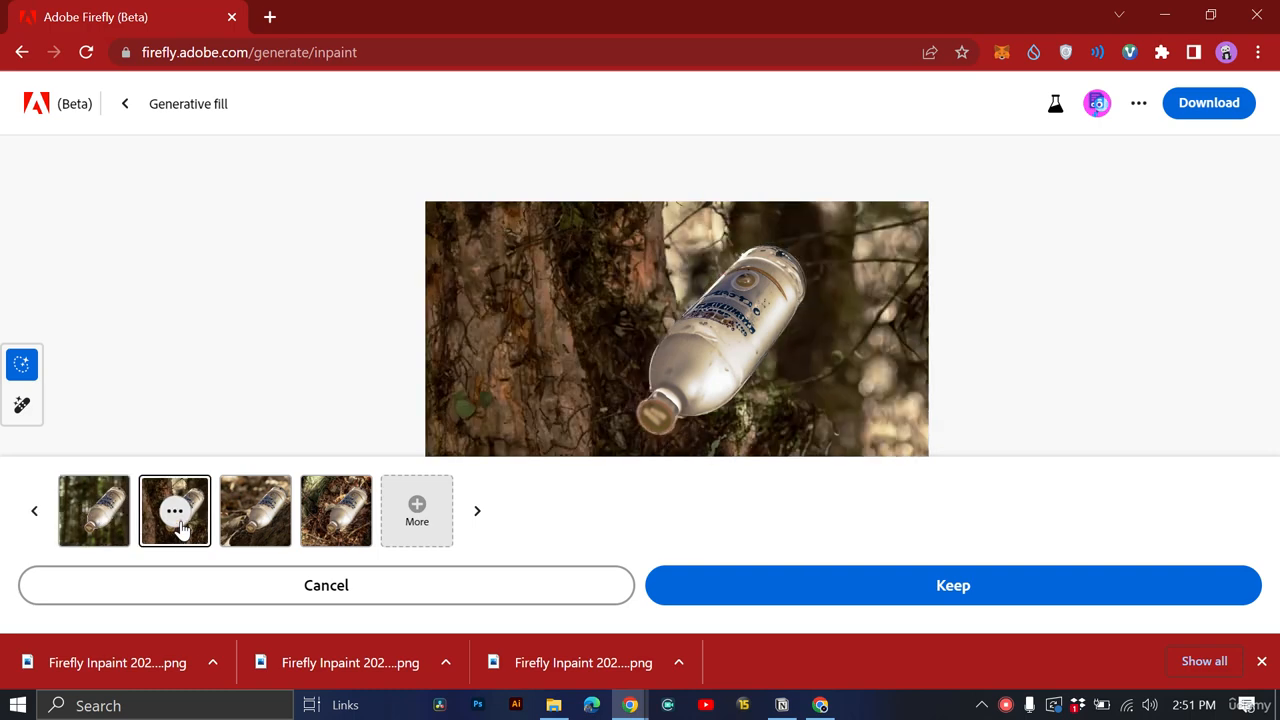
click(272, 530)
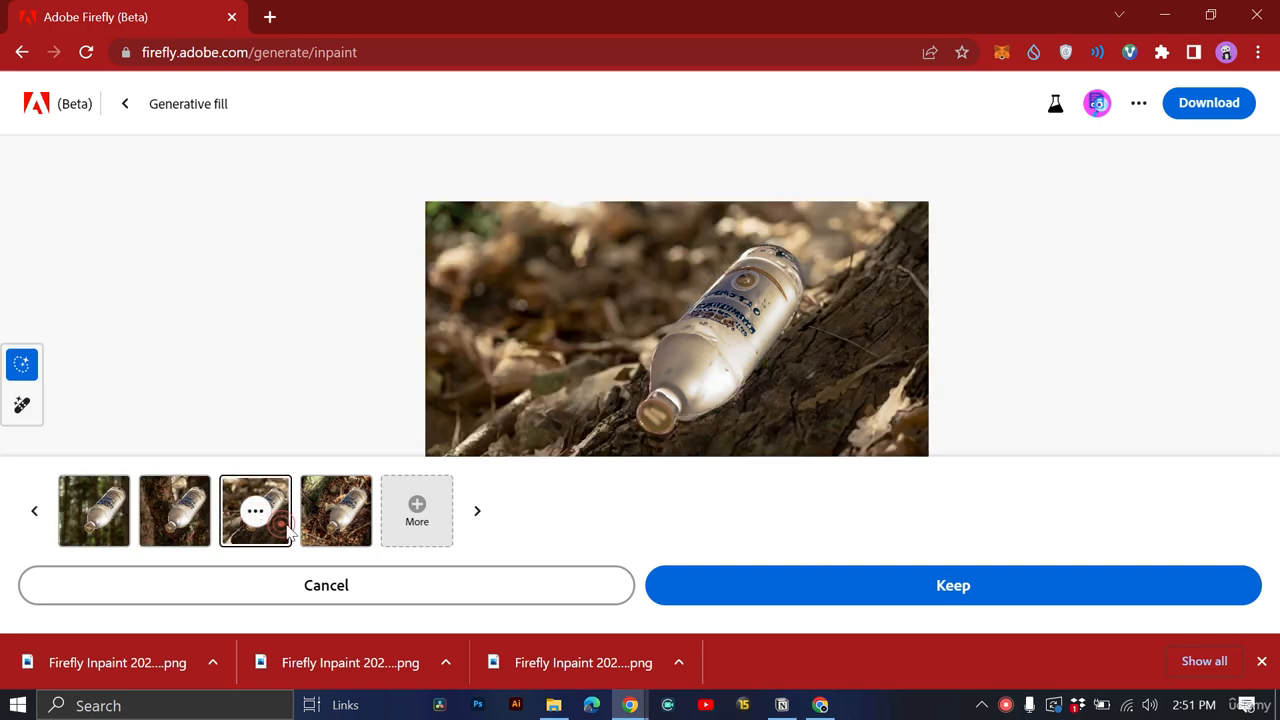
click(336, 534)
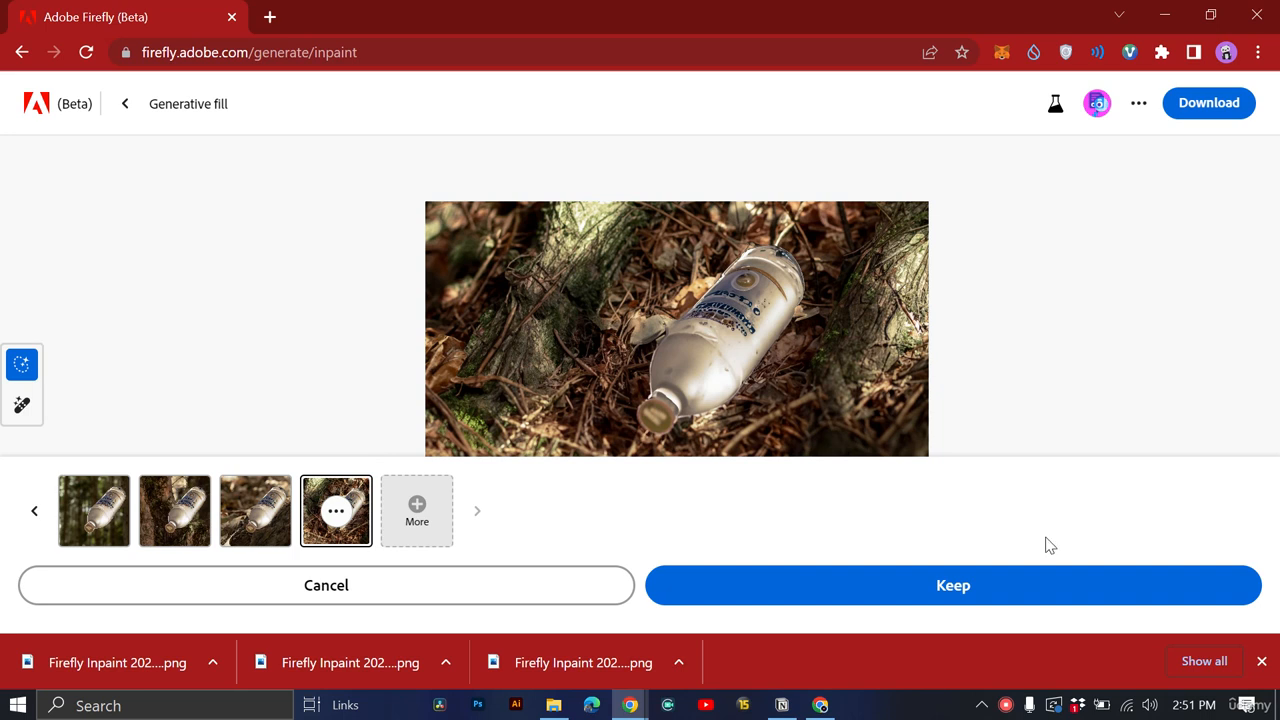
click(1006, 583)
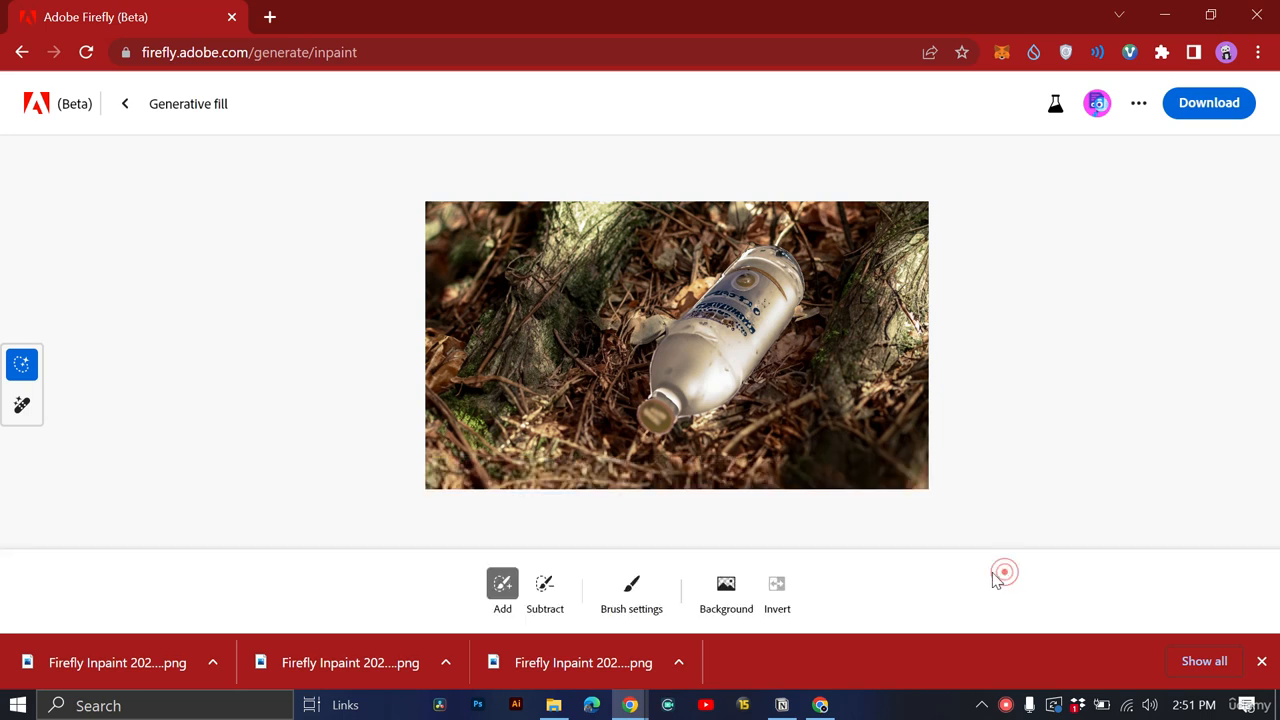
click(1184, 108)
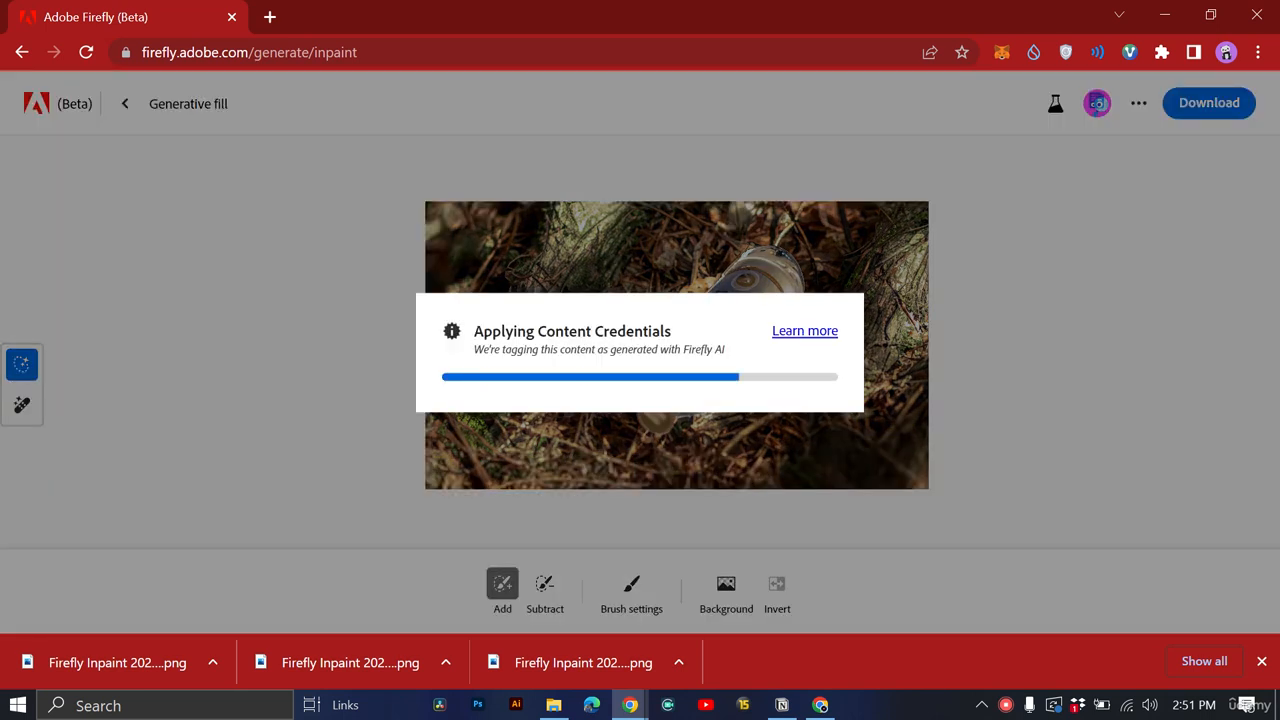